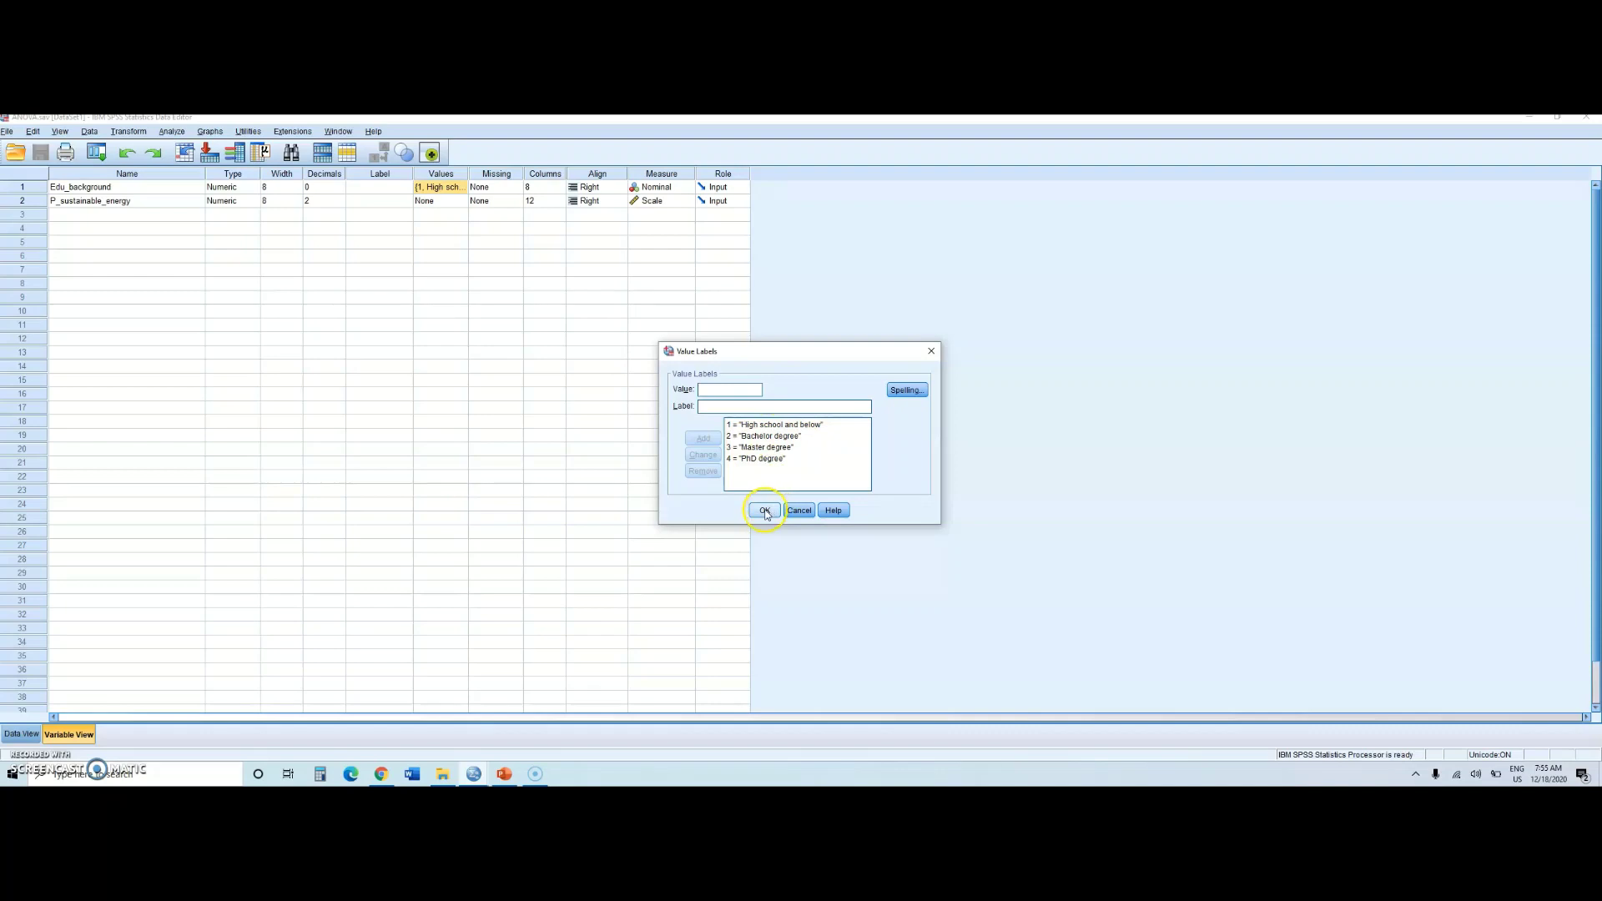
- Accept the value labels of Edu_background and review the definition of the P_sustainable_energy variable
{"action": "left_click", "coordinate": [765, 510]}
{"action": "left_click", "coordinate": [118, 206]}
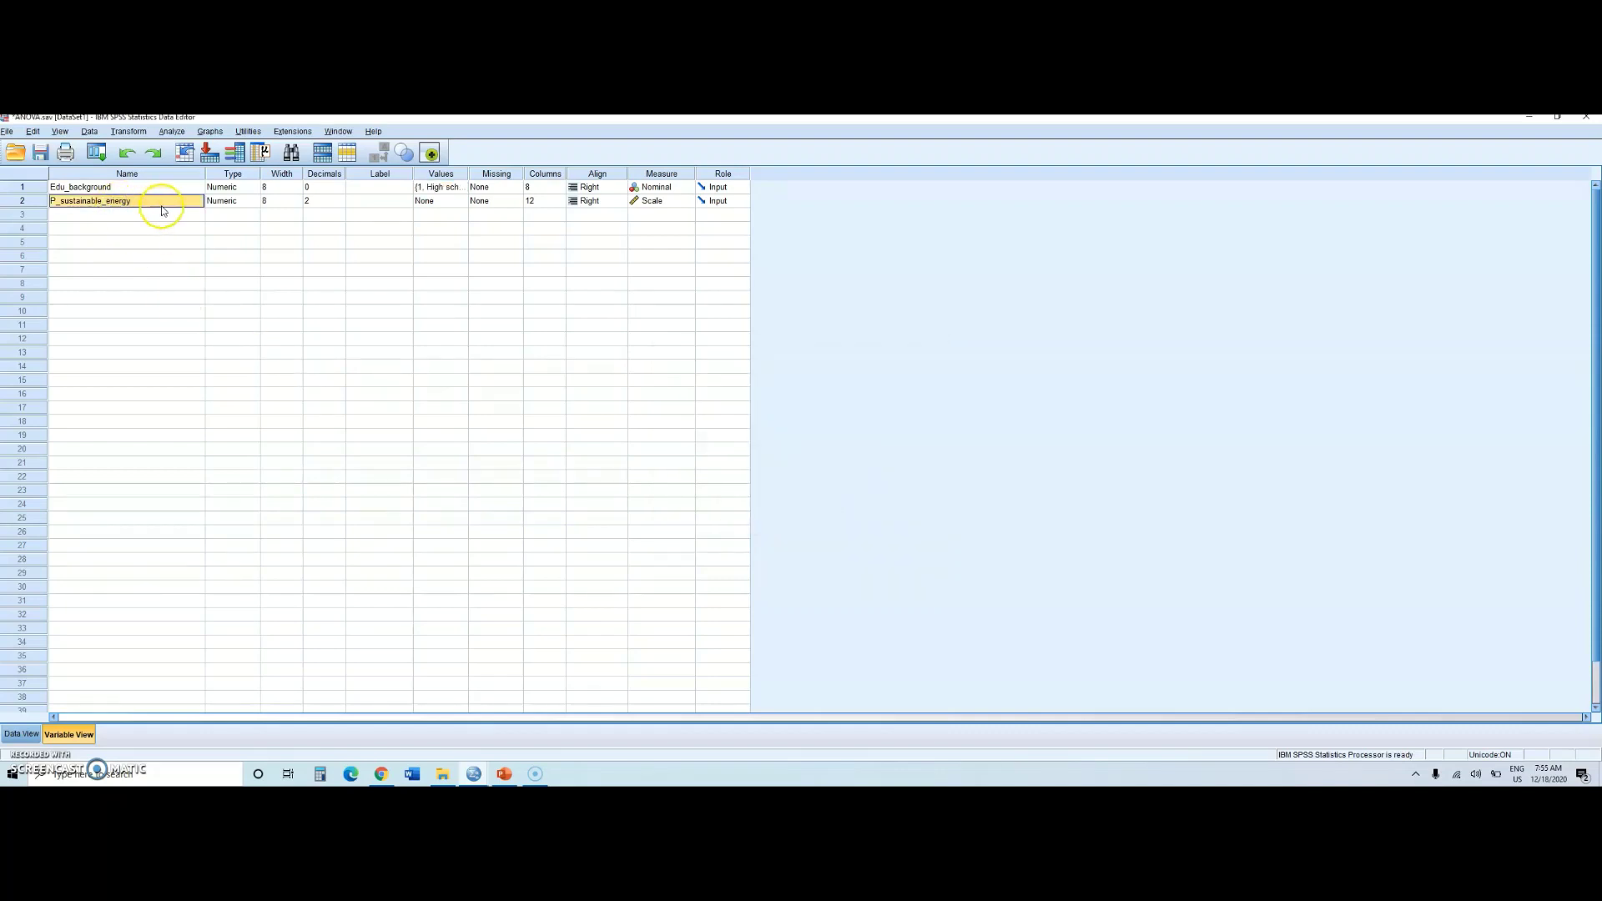
{"action": "left_click", "coordinate": [142, 212]}
{"action": "left_click", "coordinate": [153, 201]}
{"action": "left_click", "coordinate": [442, 201]}
{"action": "left_click", "coordinate": [115, 203]}
{"action": "left_click", "coordinate": [262, 227]}
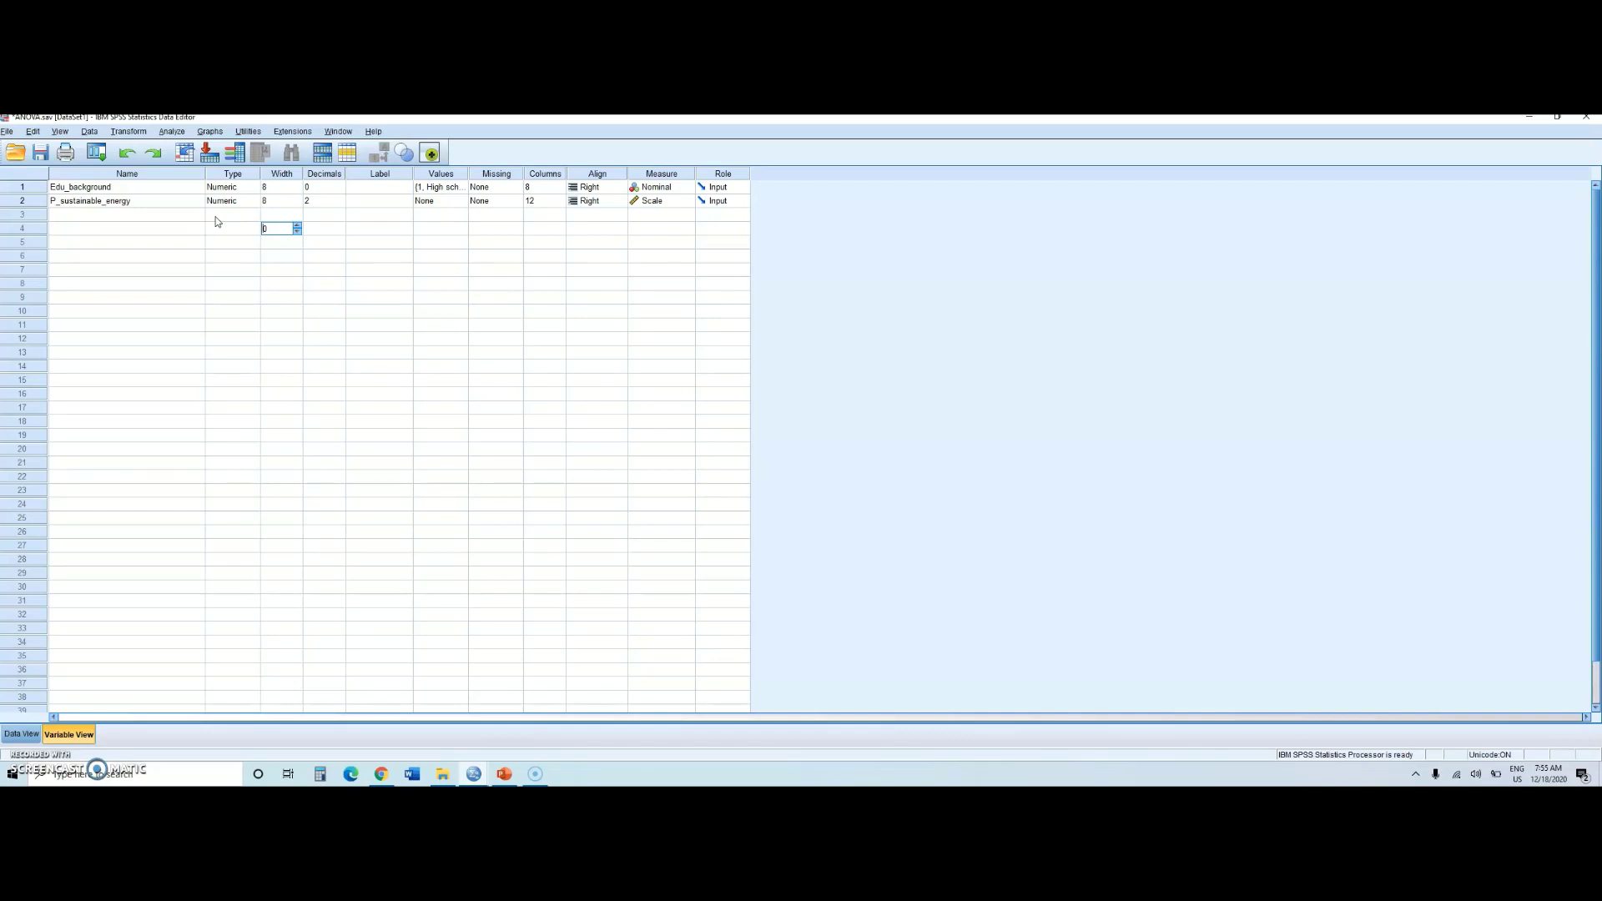
- Open the One-Way ANOVA analysis for comparing means and reset its settings
{"action": "left_click", "coordinate": [177, 134]}
{"action": "left_click", "coordinate": [172, 131]}
{"action": "left_click", "coordinate": [177, 205]}
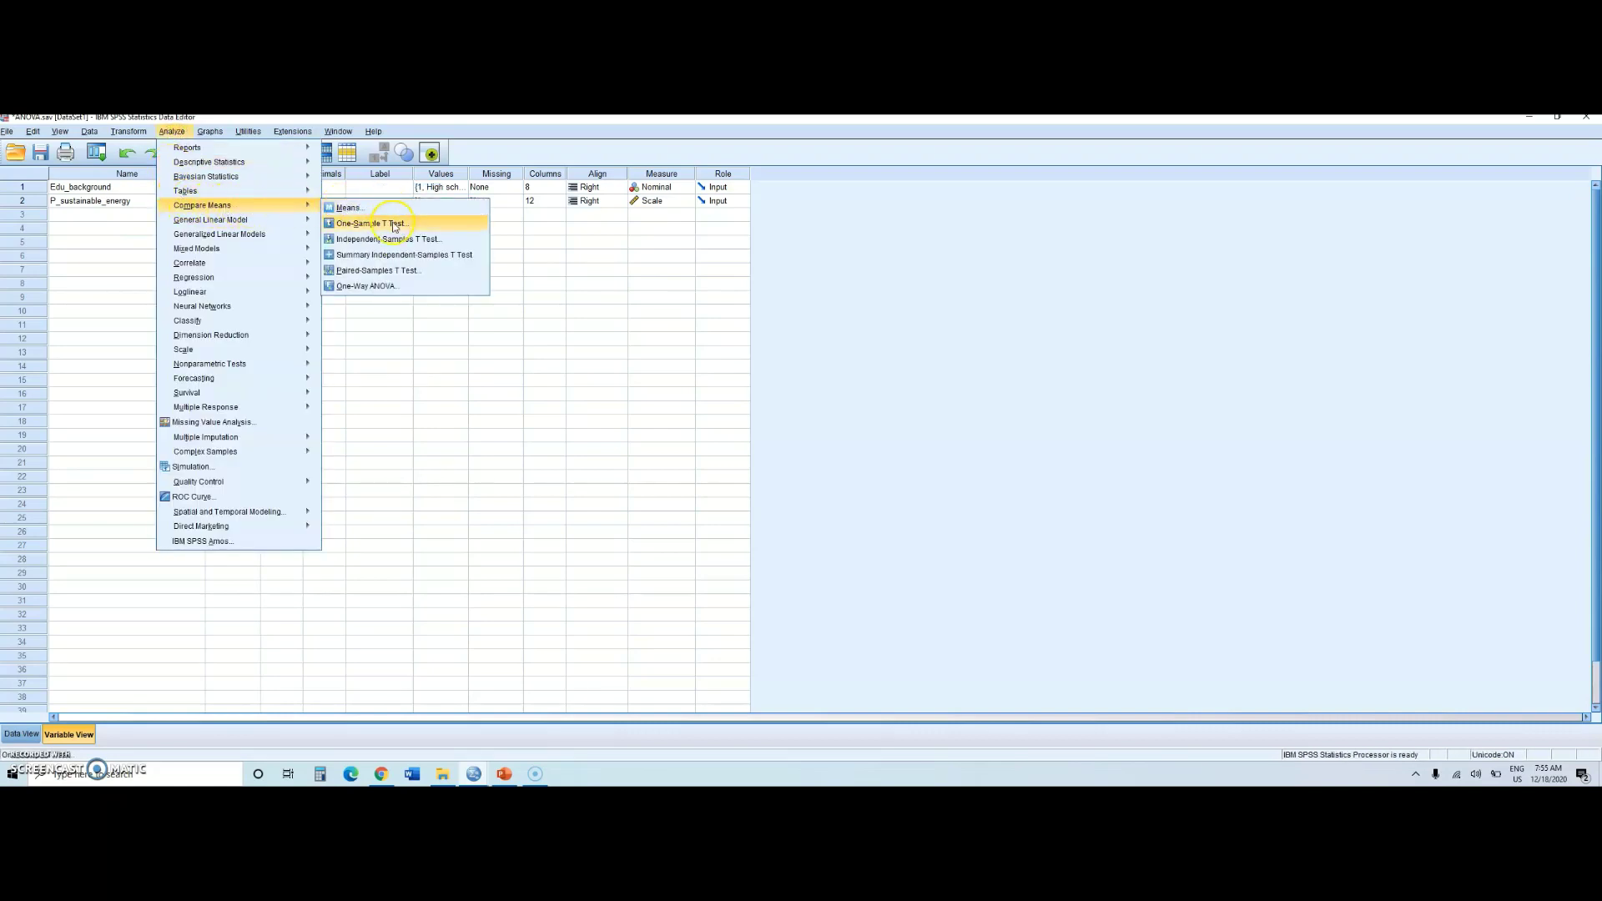
{"action": "left_click", "coordinate": [381, 269]}
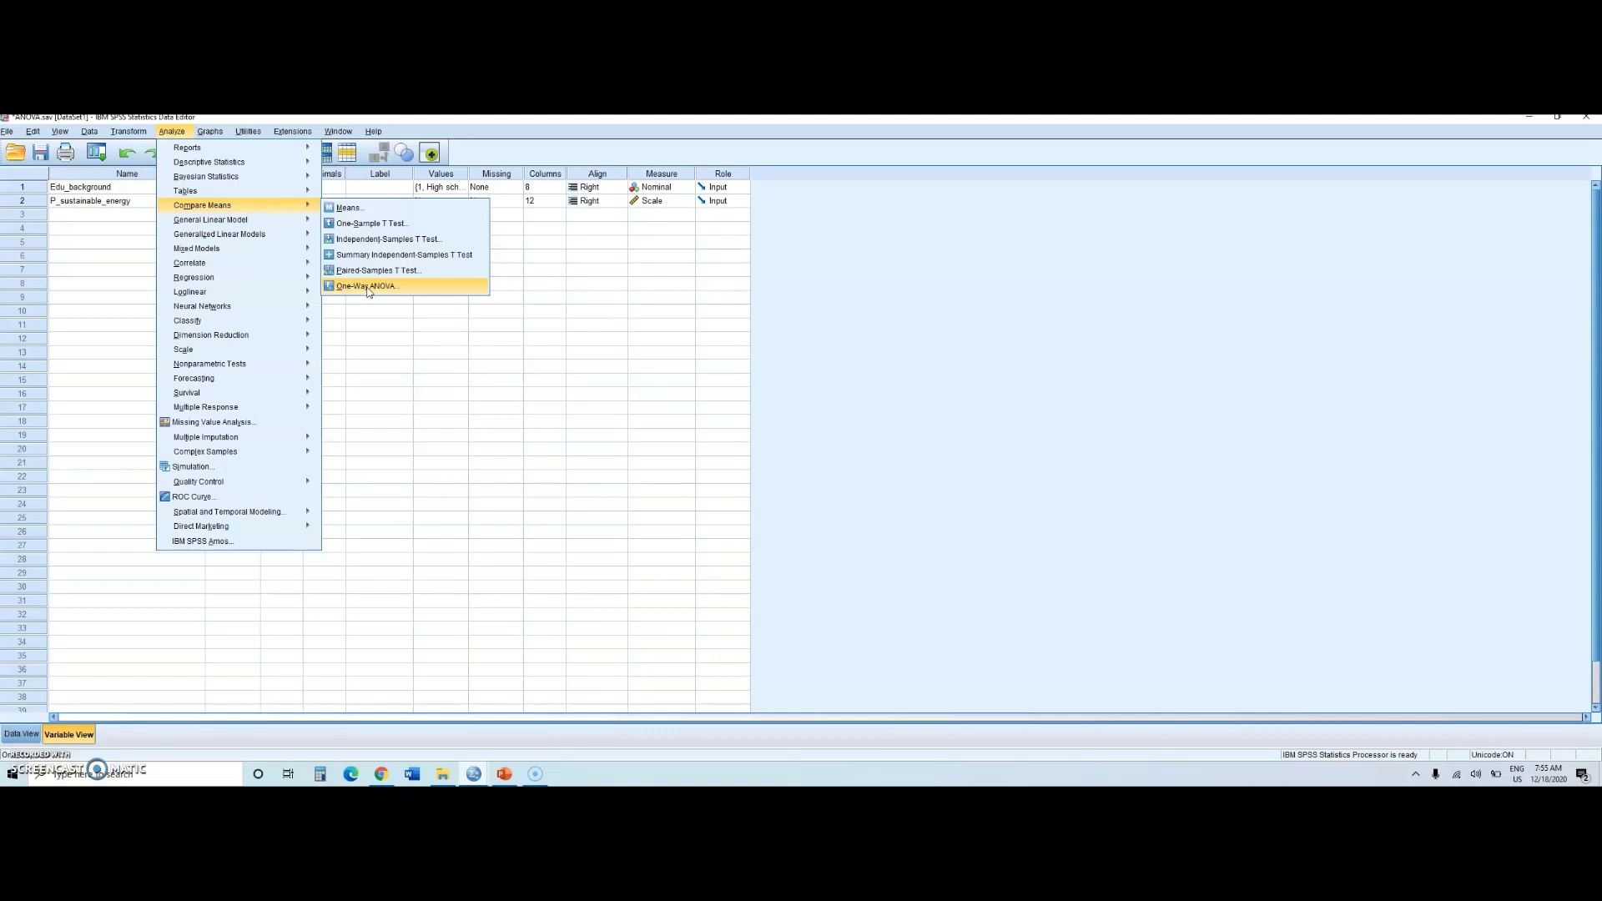
{"action": "left_click", "coordinate": [366, 289]}
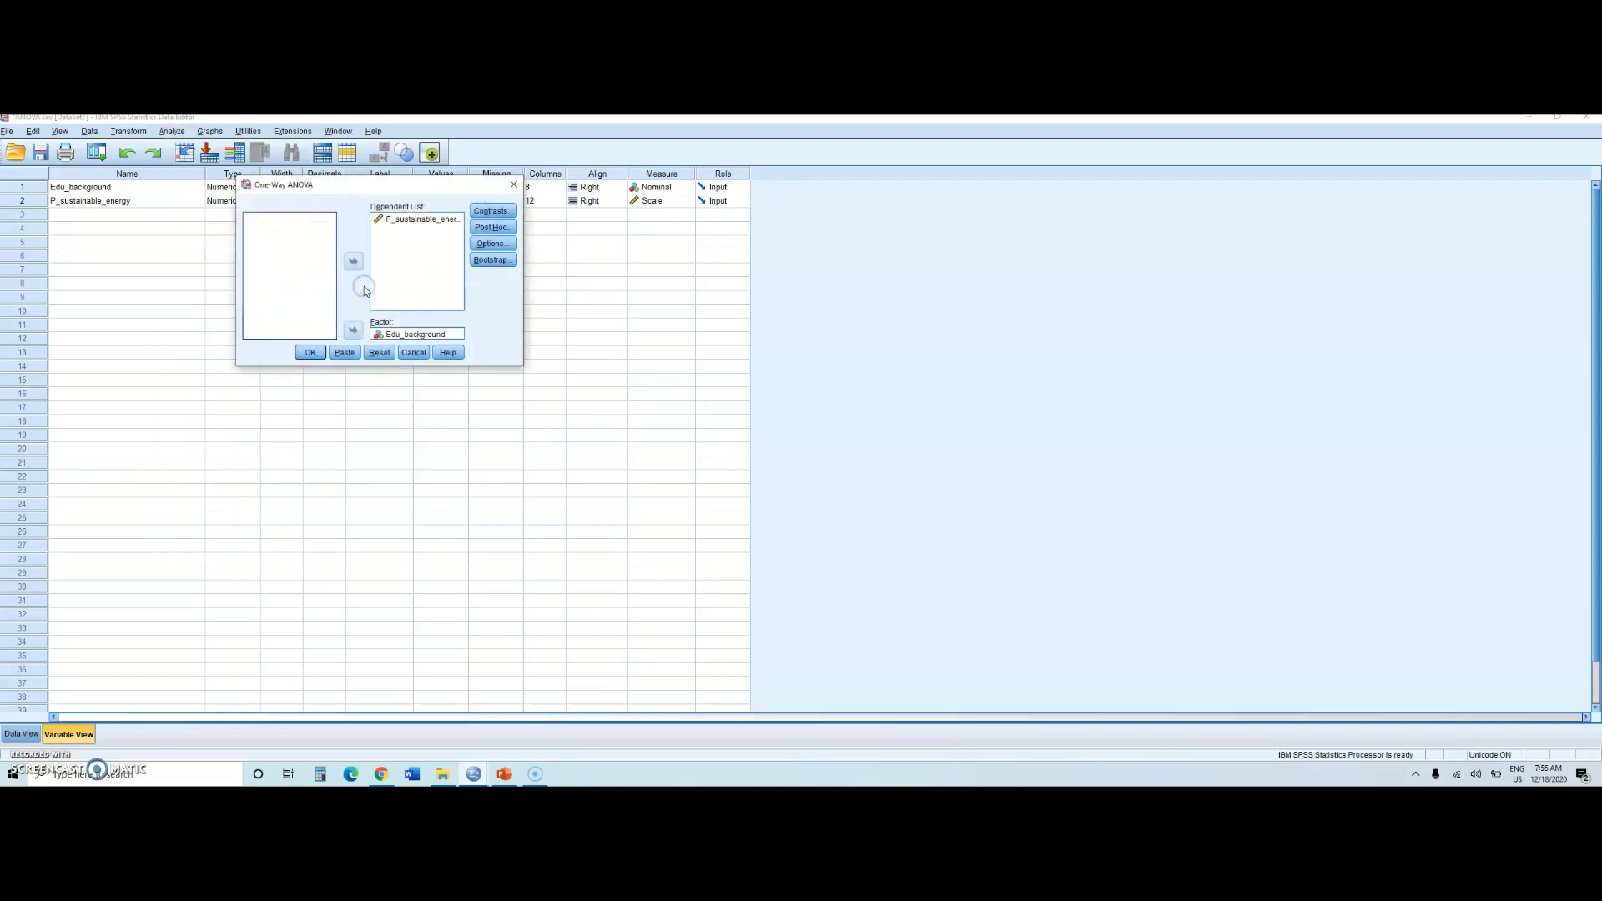
{"action": "left_click", "coordinate": [379, 352]}
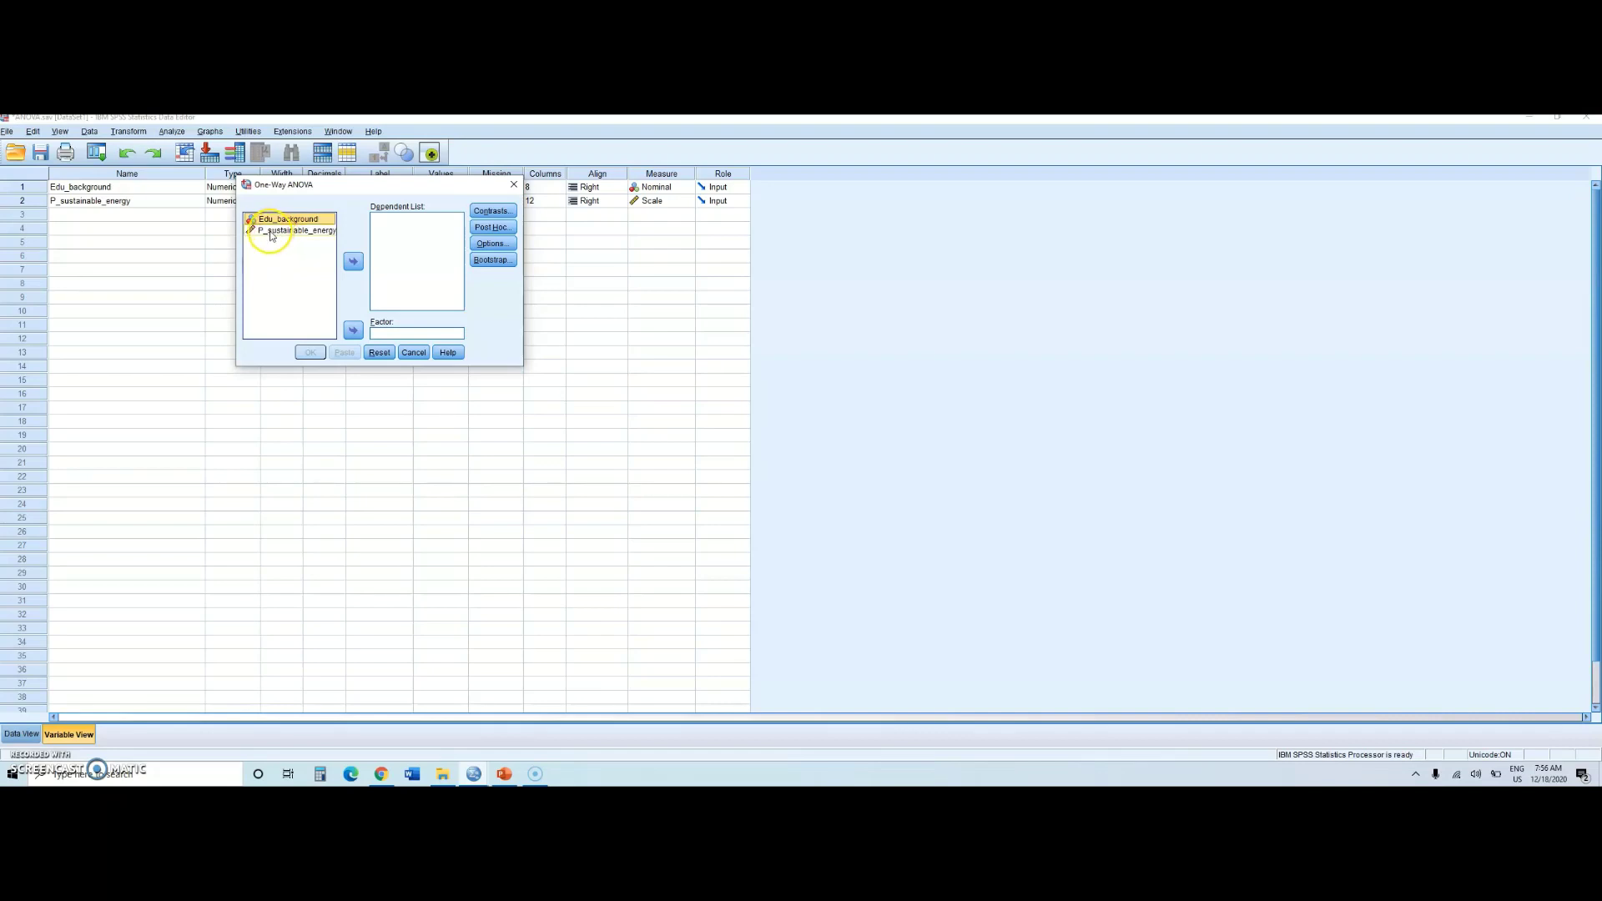
- Assign P_sustainable_energy as the dependent variable and Edu_background as the factor
{"action": "left_click", "coordinate": [271, 231]}
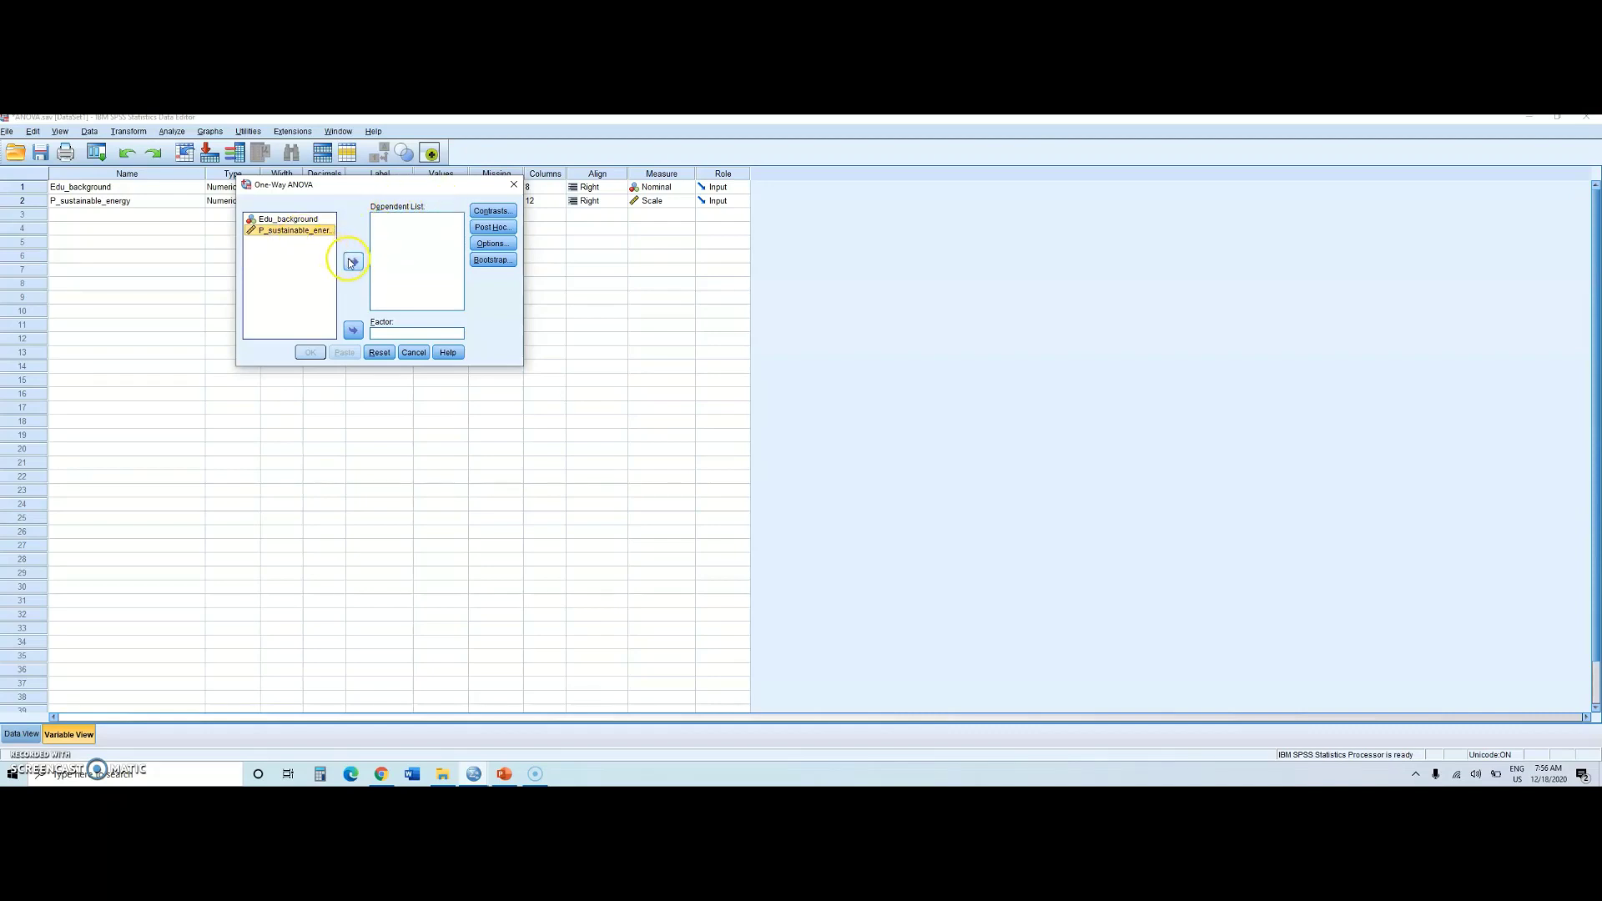
{"action": "left_click", "coordinate": [353, 263]}
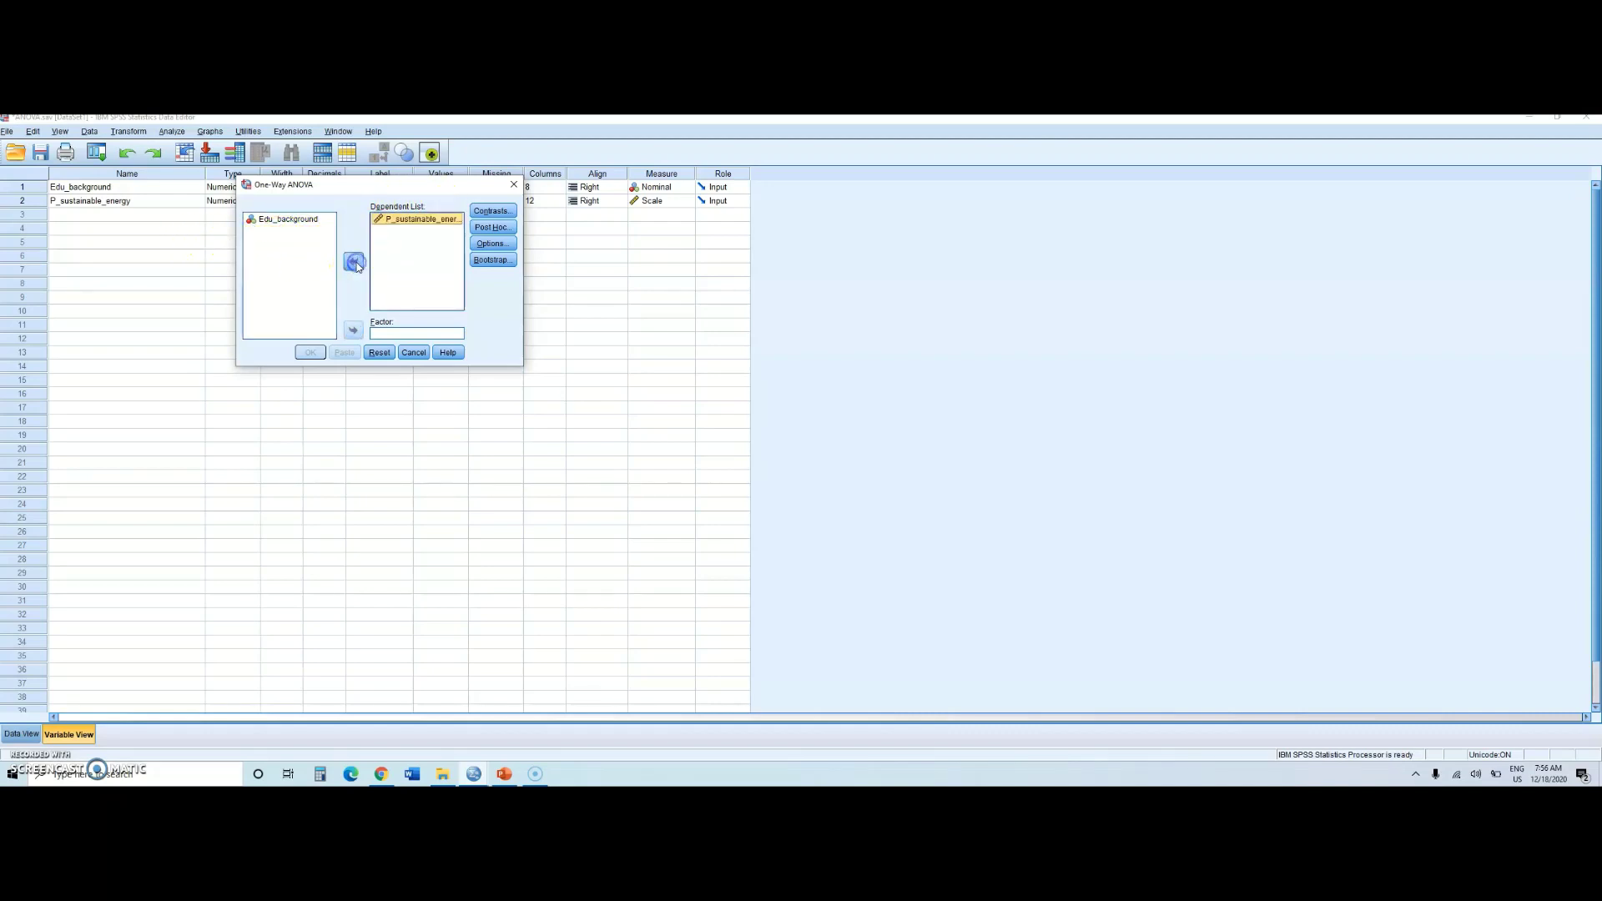
{"action": "left_click", "coordinate": [267, 220]}
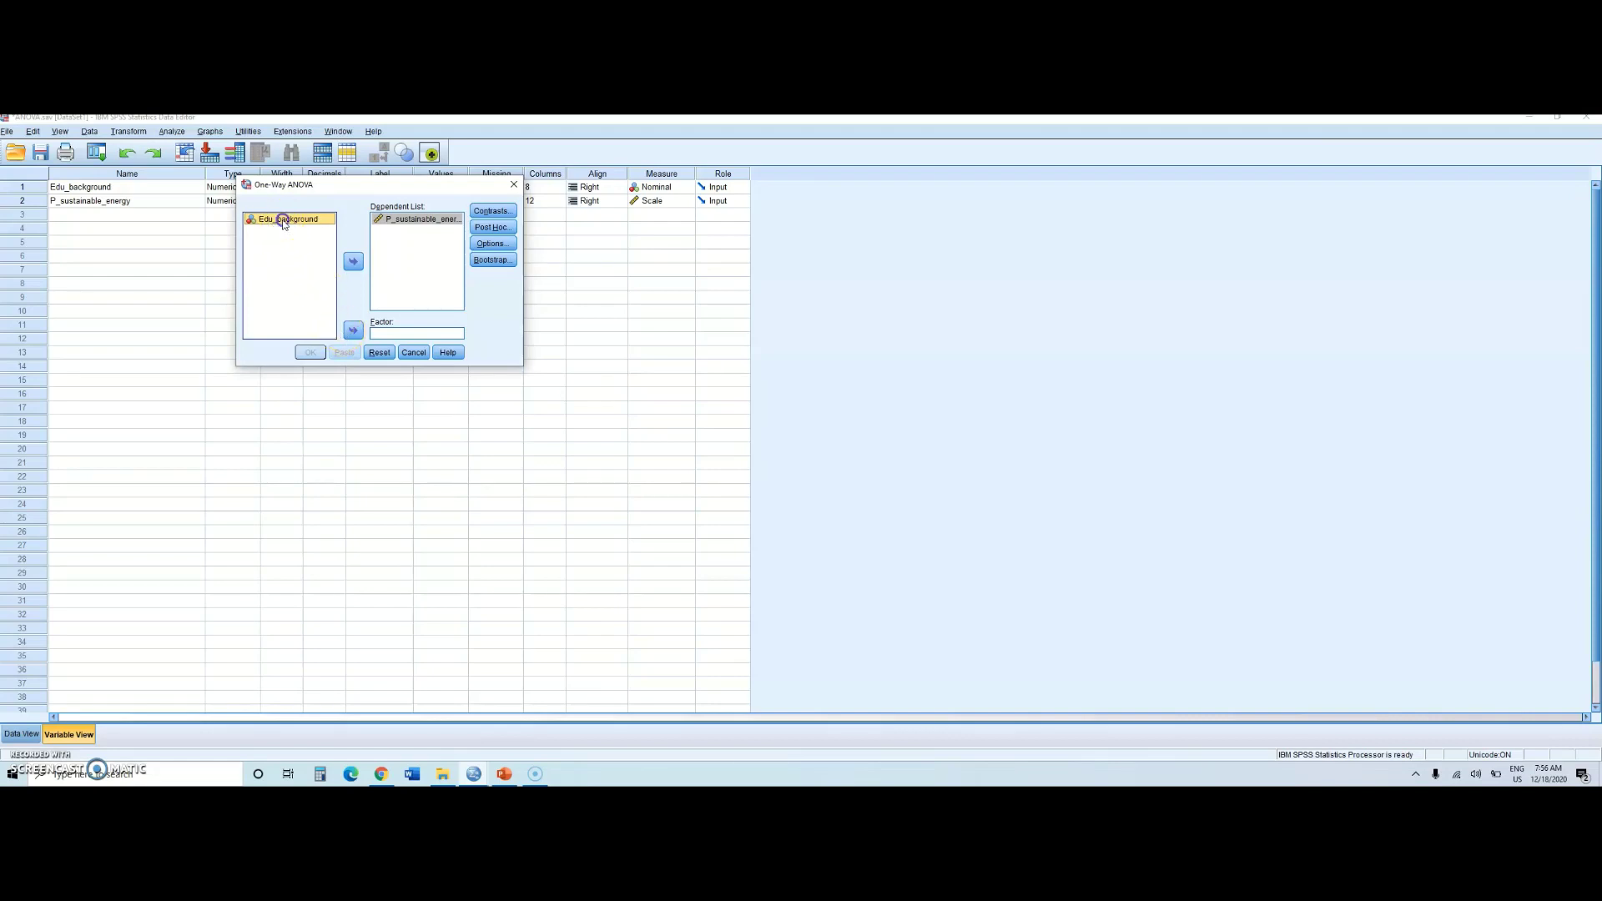
{"action": "left_click", "coordinate": [283, 221]}
{"action": "left_click", "coordinate": [353, 332]}
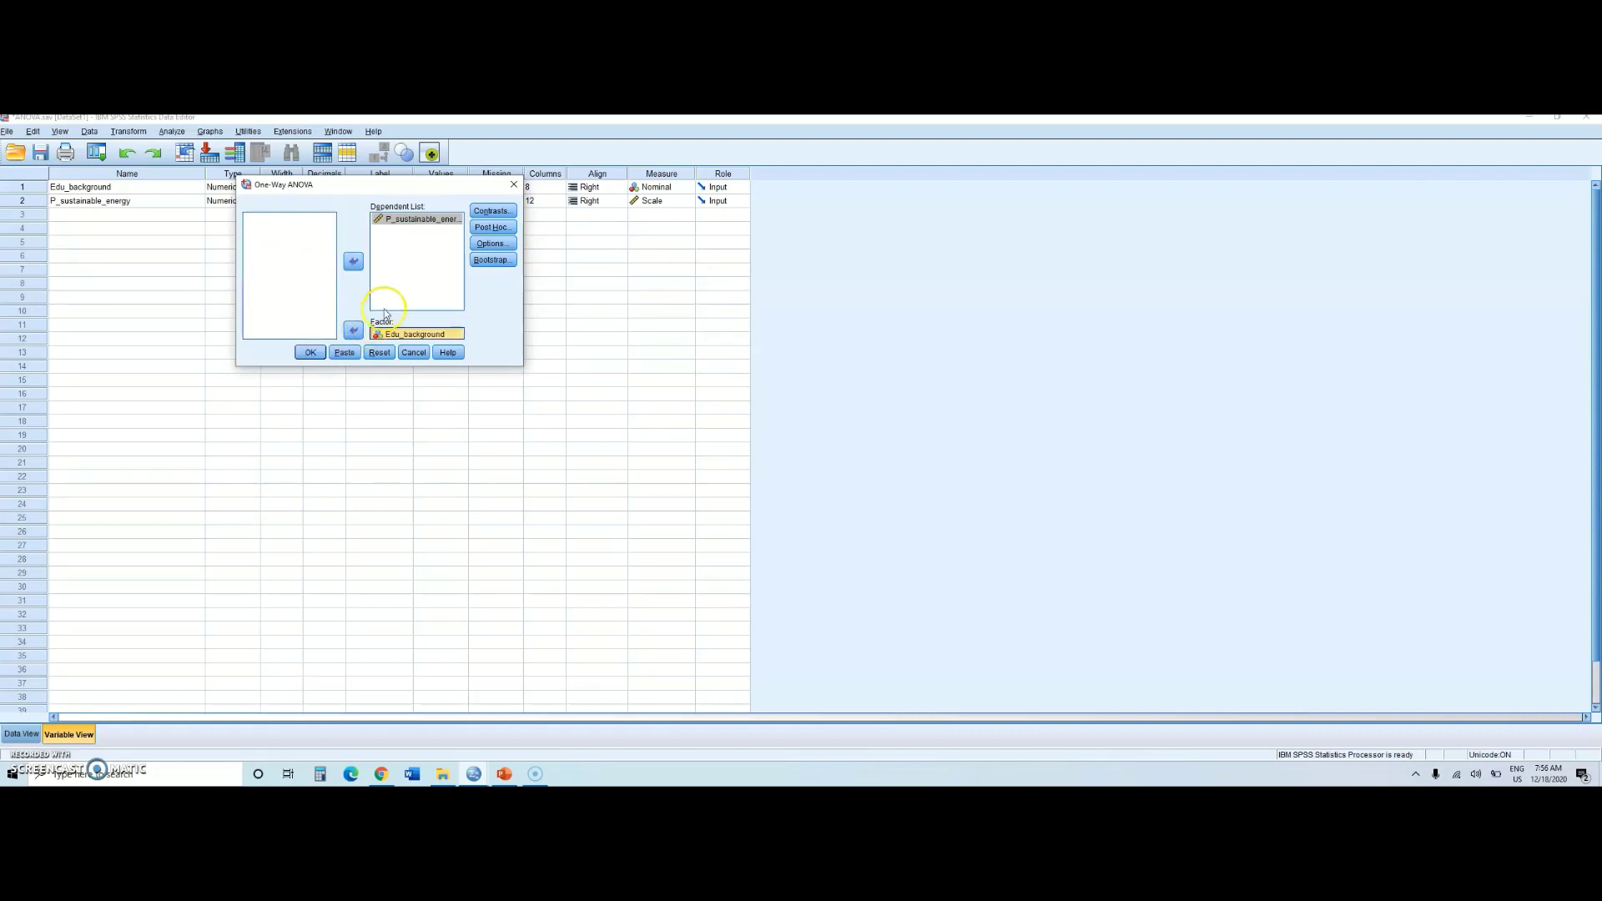
- Enable the Descriptive, Homogeneity of variance test and Welch statistics in the ANOVA options
{"action": "left_click", "coordinate": [489, 244]}
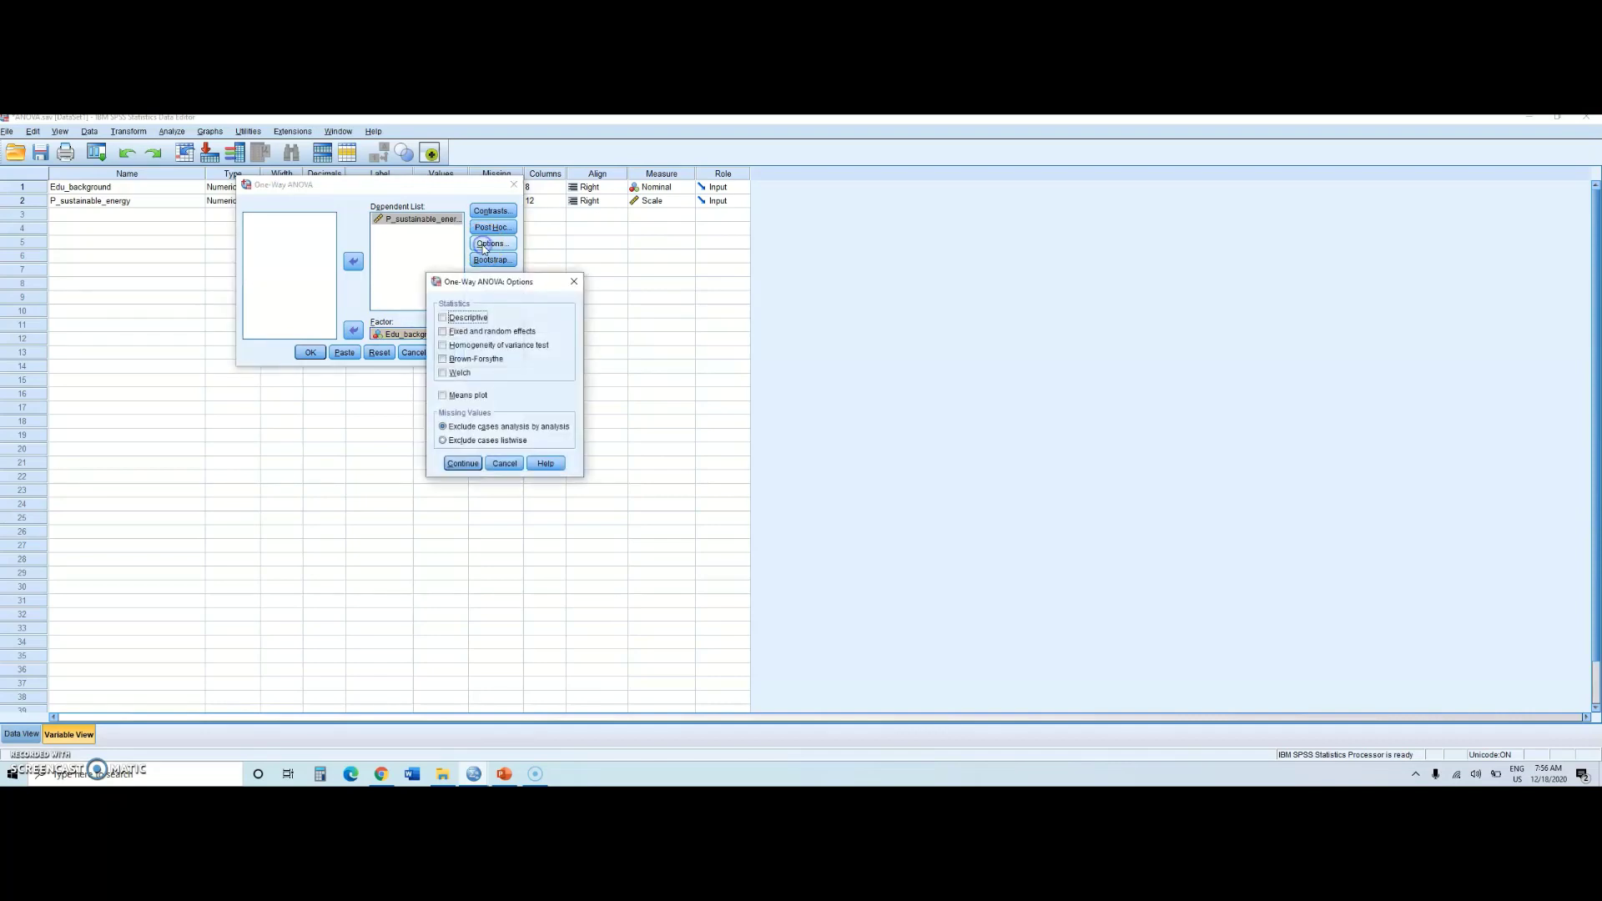
{"action": "left_click_drag", "start_coordinate": [534, 285], "coordinate": [606, 240]}
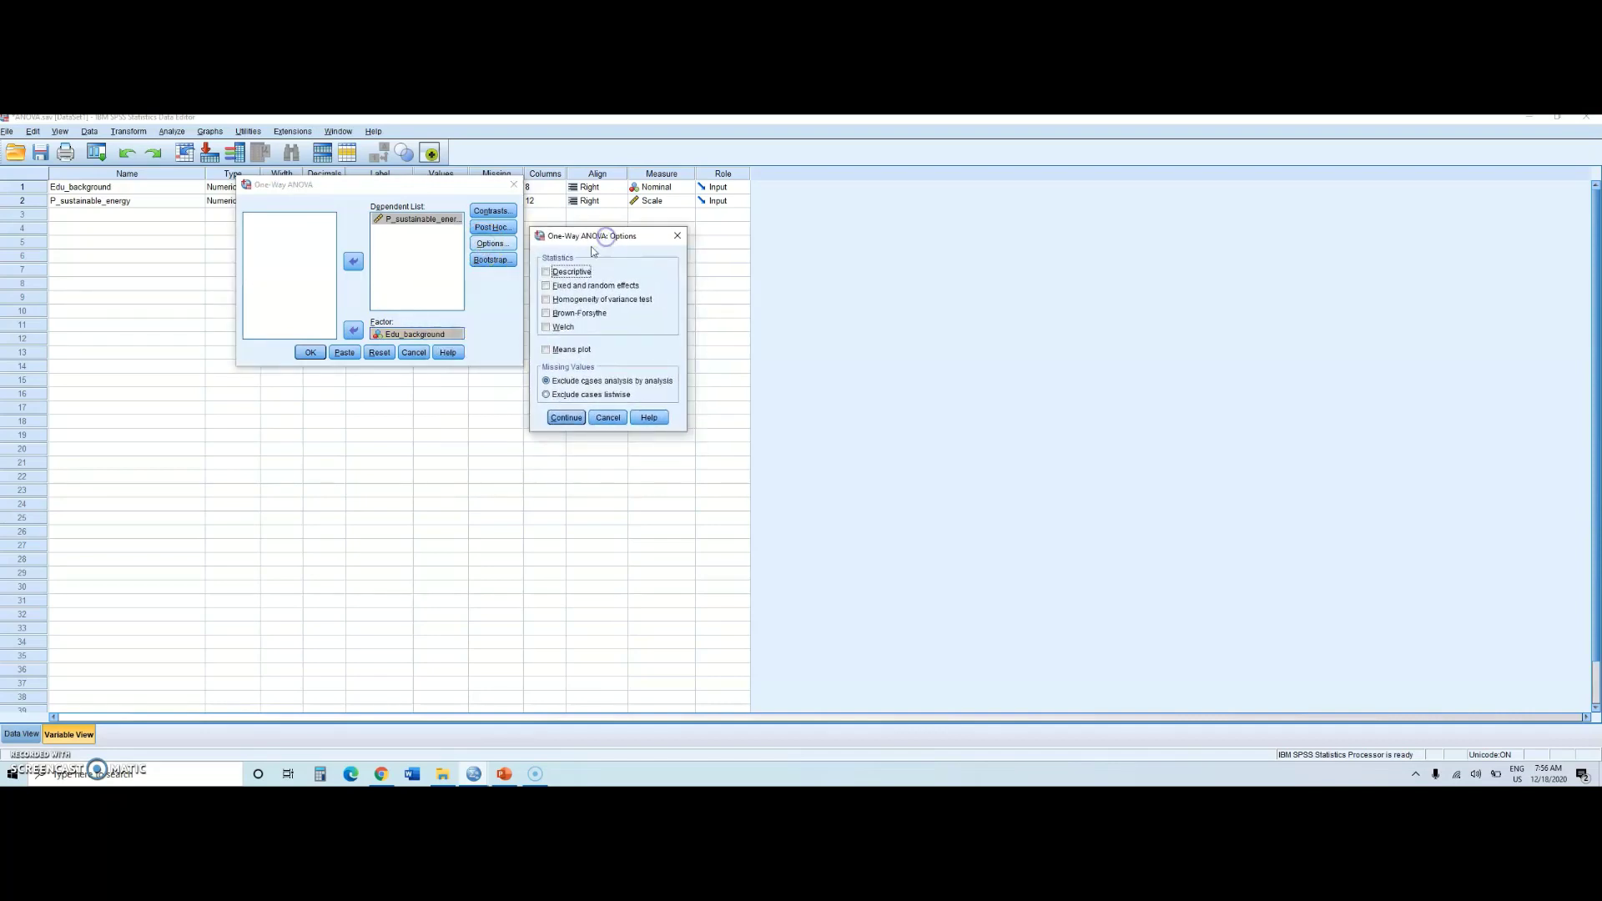
{"action": "left_click", "coordinate": [546, 273]}
{"action": "left_click", "coordinate": [546, 301]}
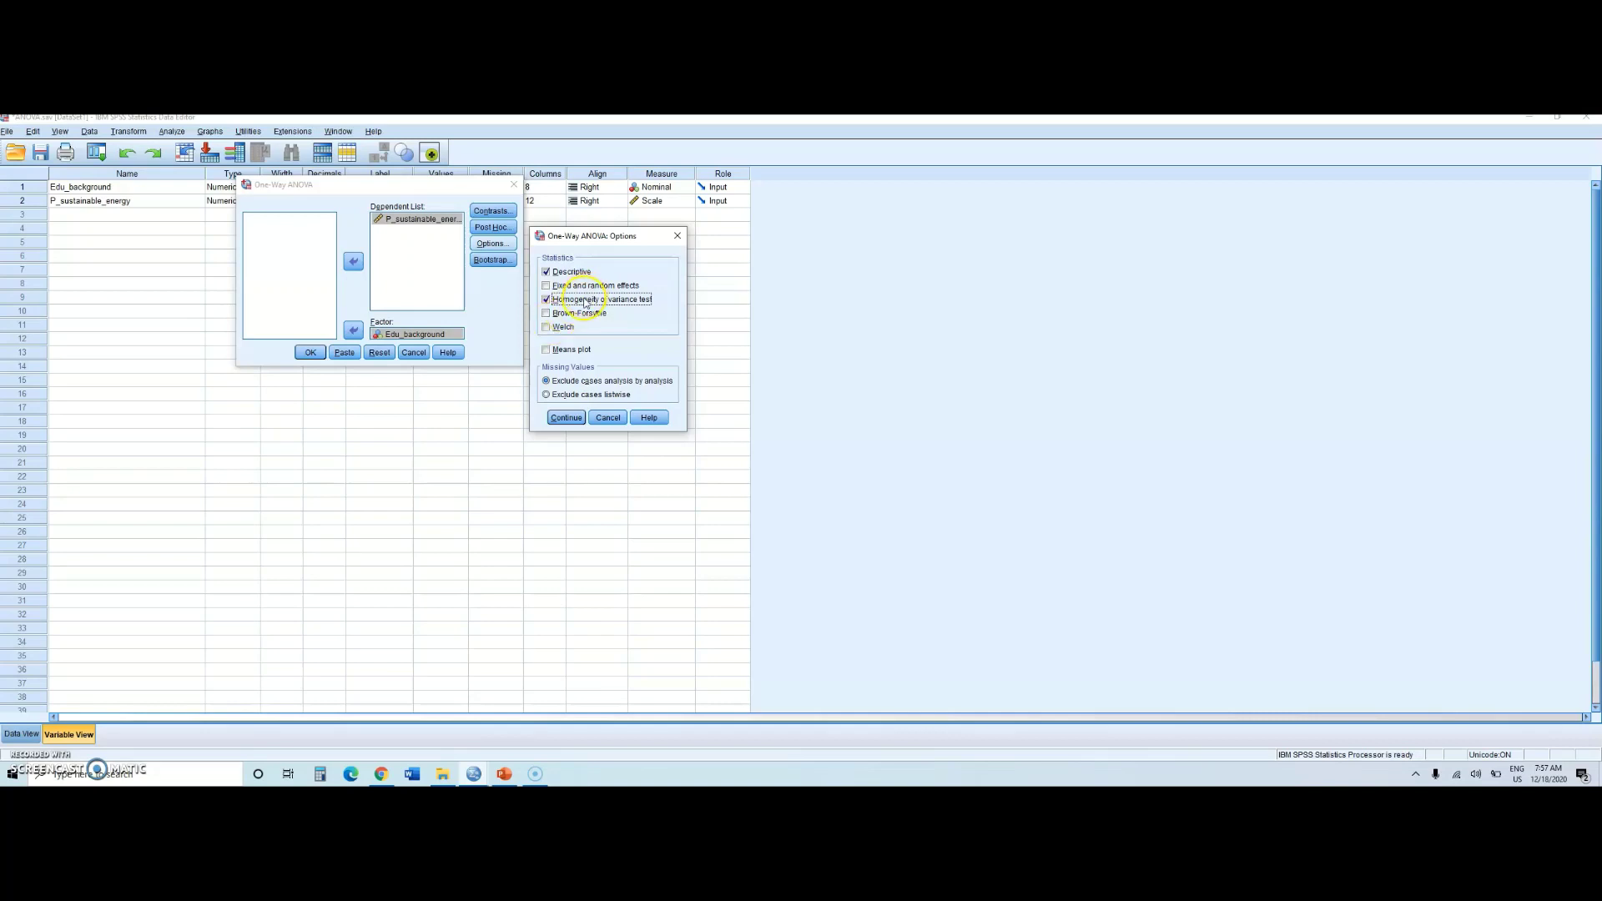
{"action": "left_click", "coordinate": [547, 327]}
{"action": "left_click", "coordinate": [565, 419]}
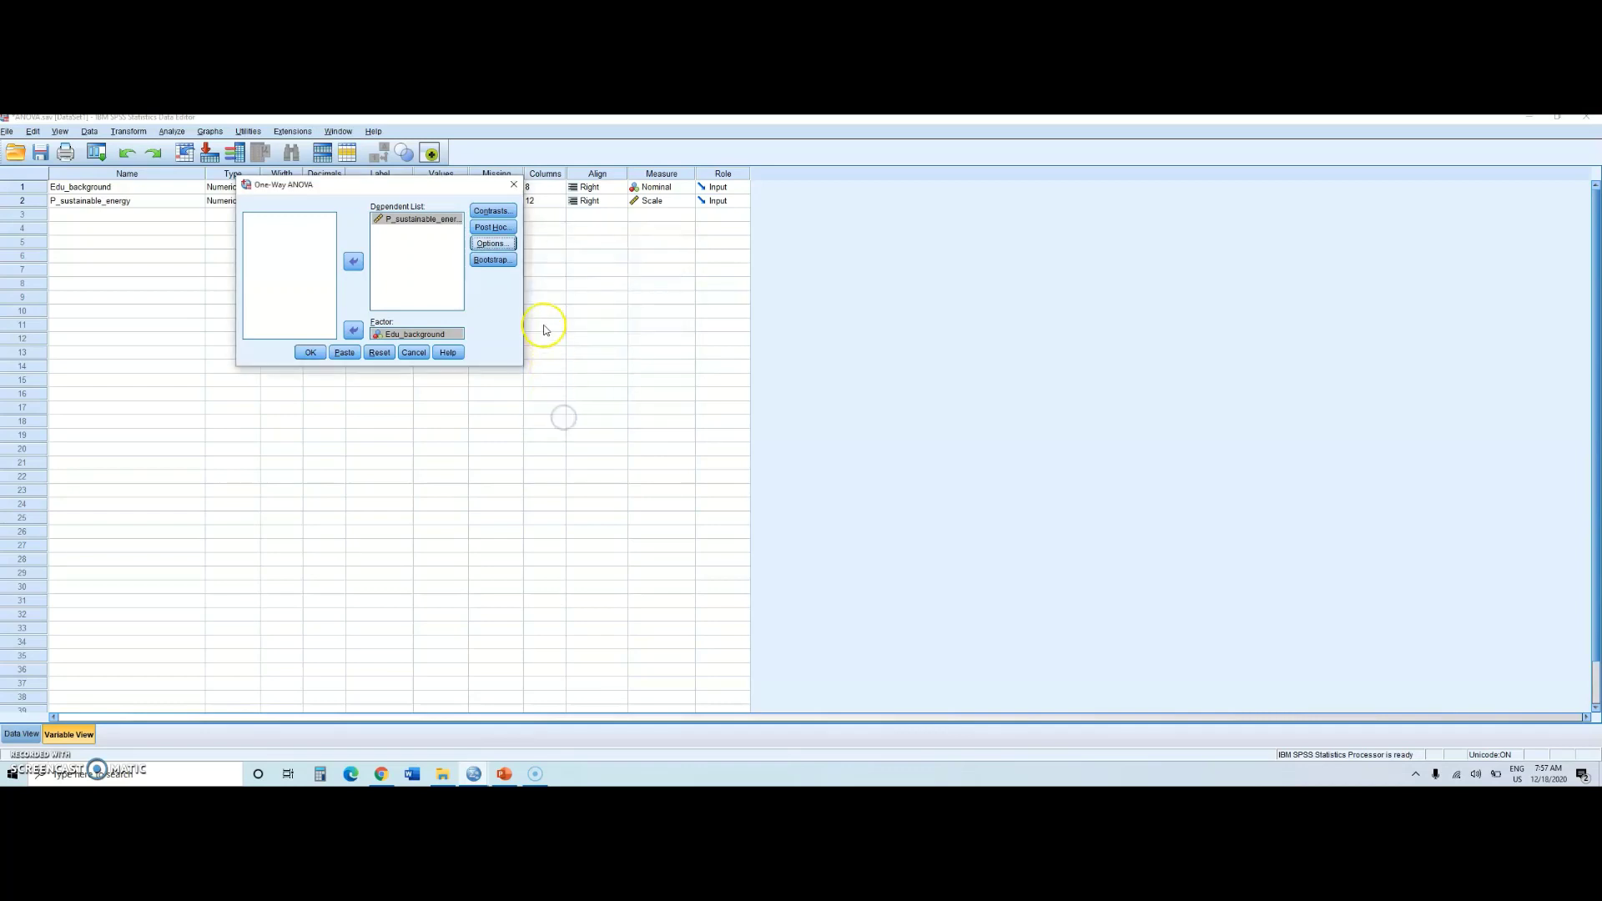
- Select the Tukey and Games-Howell post hoc tests, then run the one-way ANOVA
{"action": "left_click", "coordinate": [493, 227]}
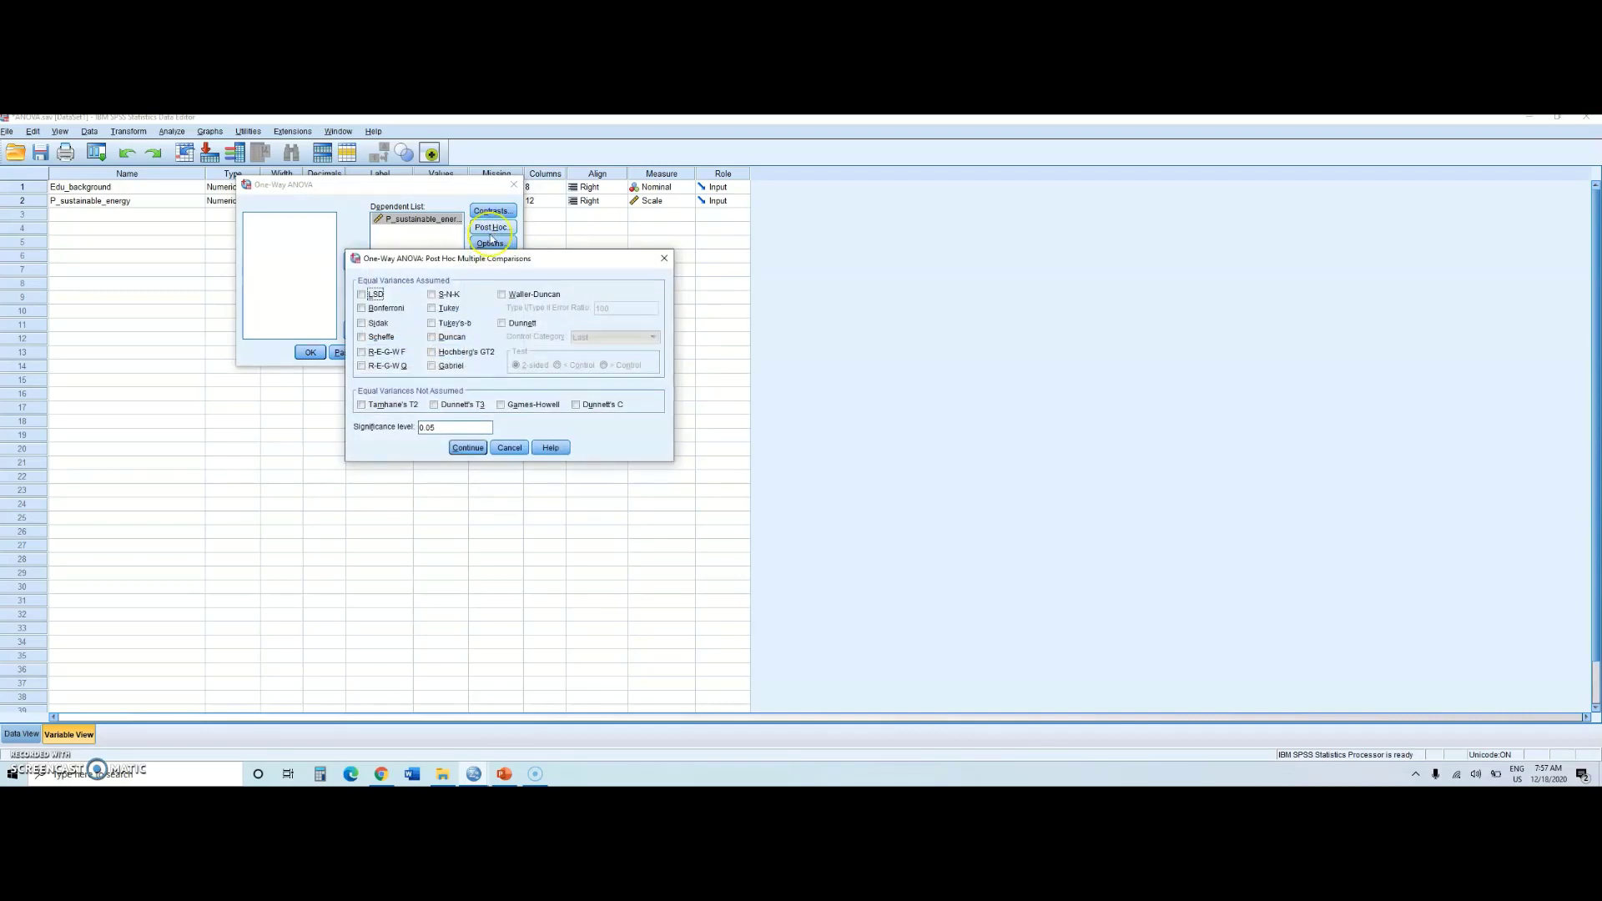
{"action": "left_click_drag", "start_coordinate": [481, 265], "coordinate": [649, 240]}
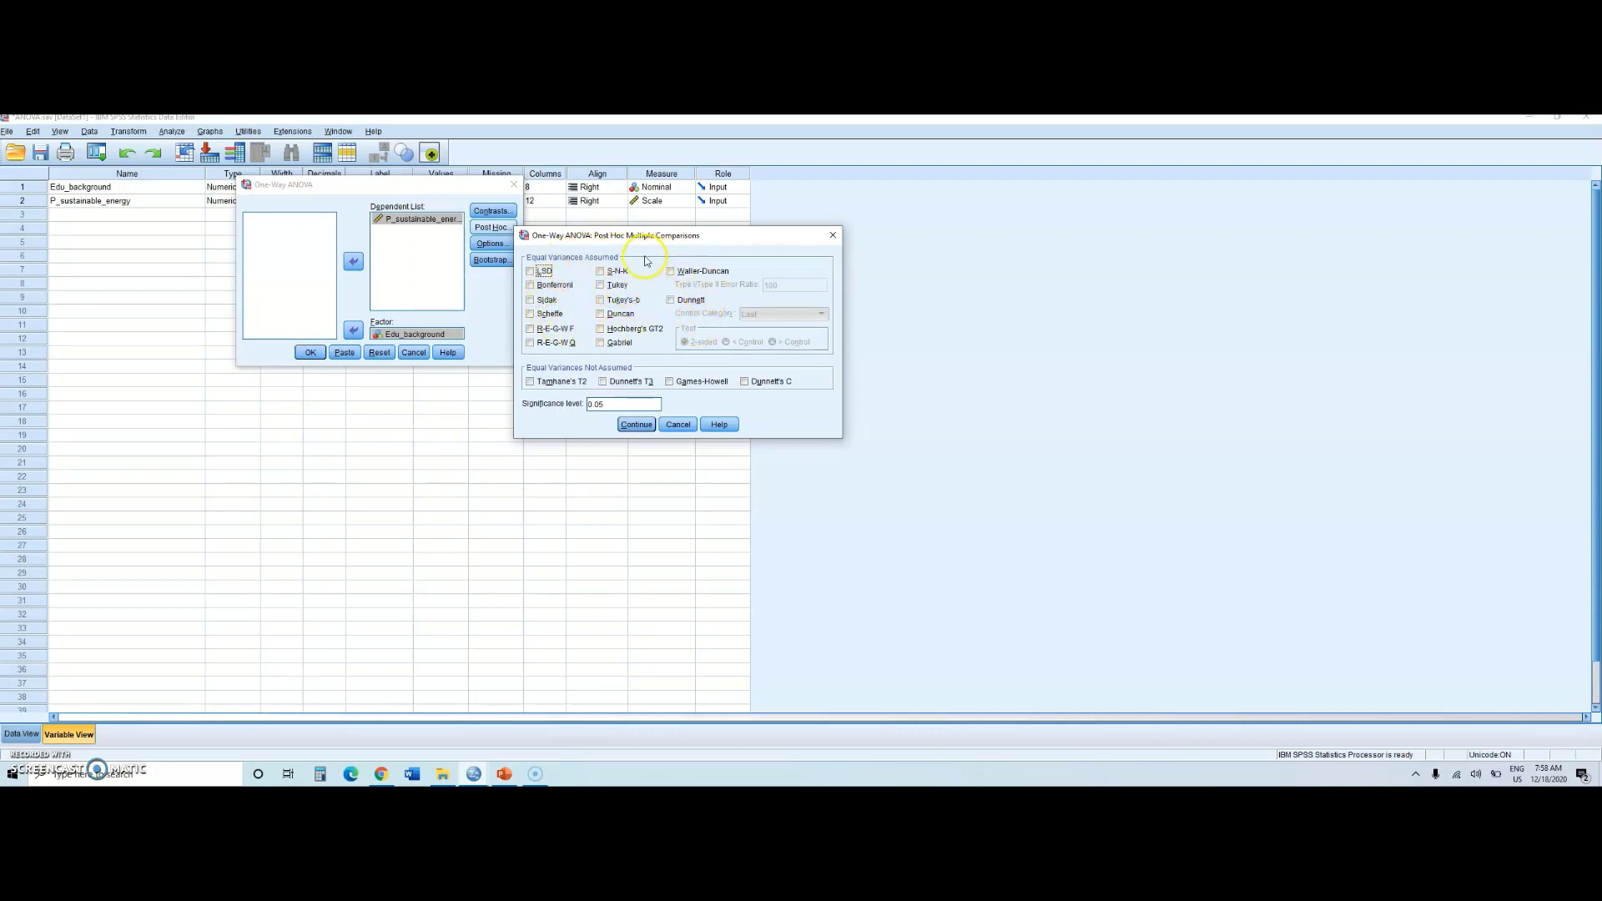
{"action": "left_click", "coordinate": [601, 286]}
{"action": "left_click", "coordinate": [669, 382]}
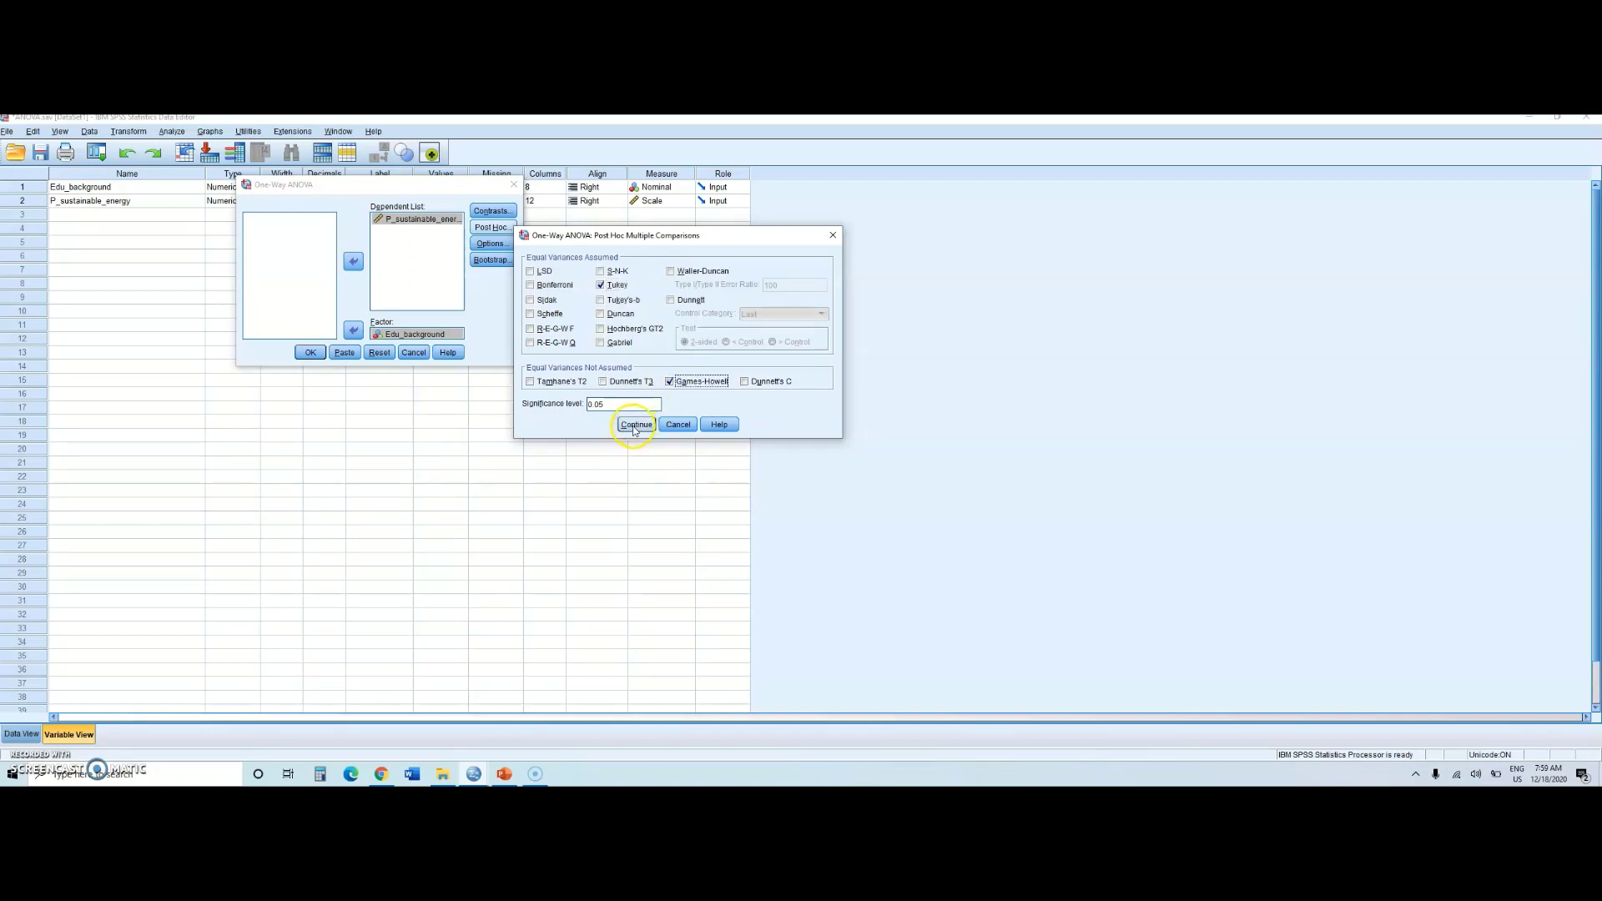
{"action": "left_click", "coordinate": [635, 425]}
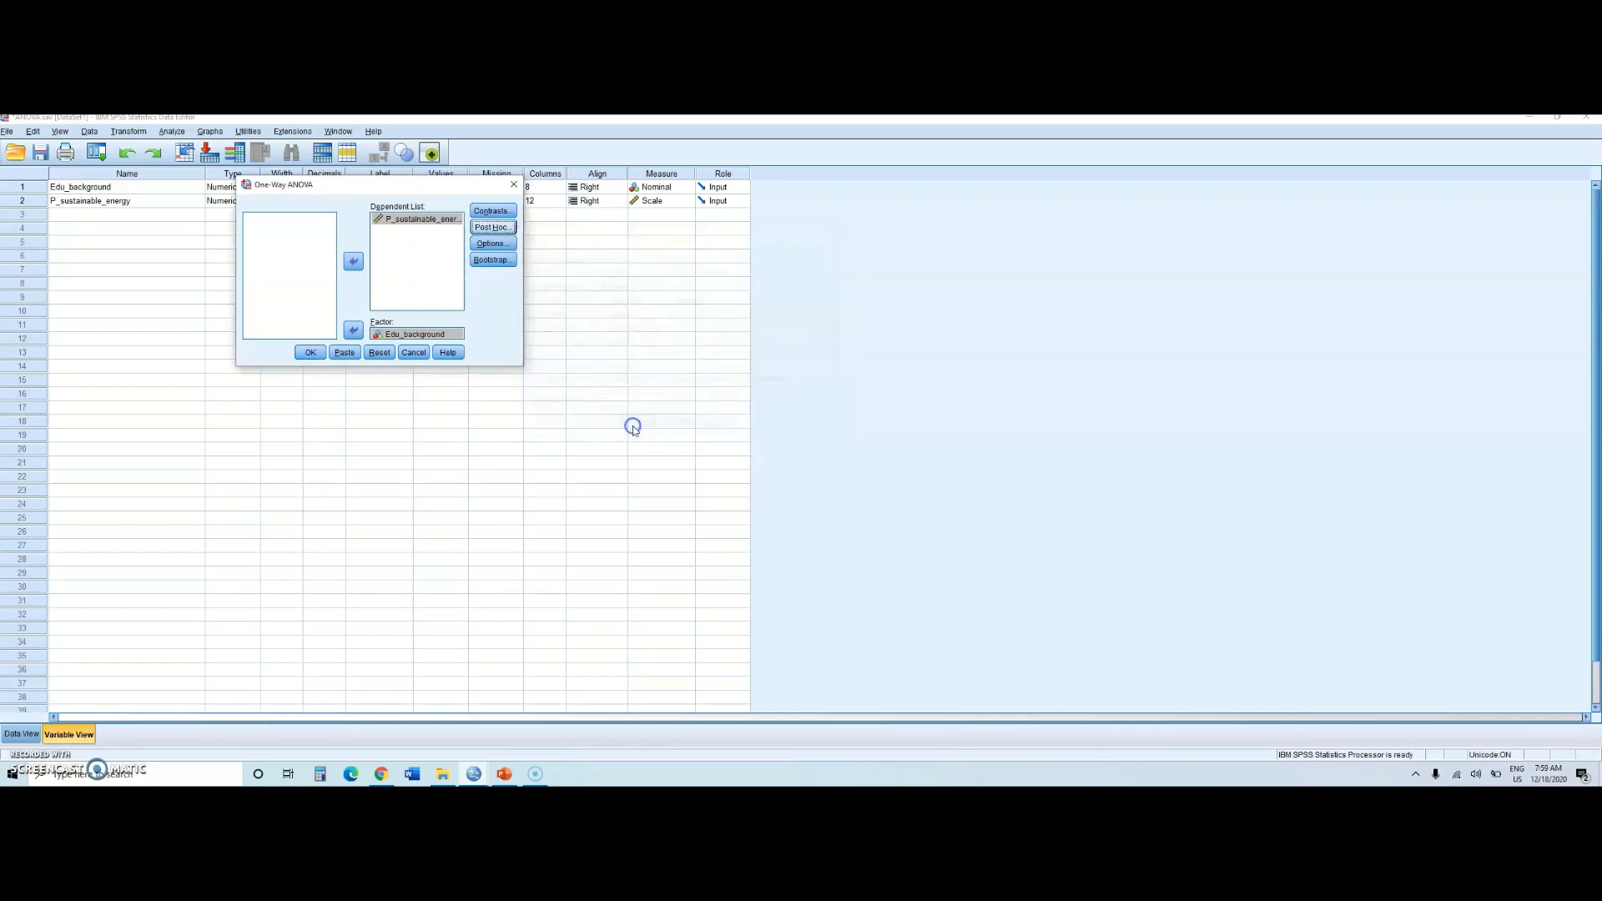
{"action": "left_click", "coordinate": [311, 354]}
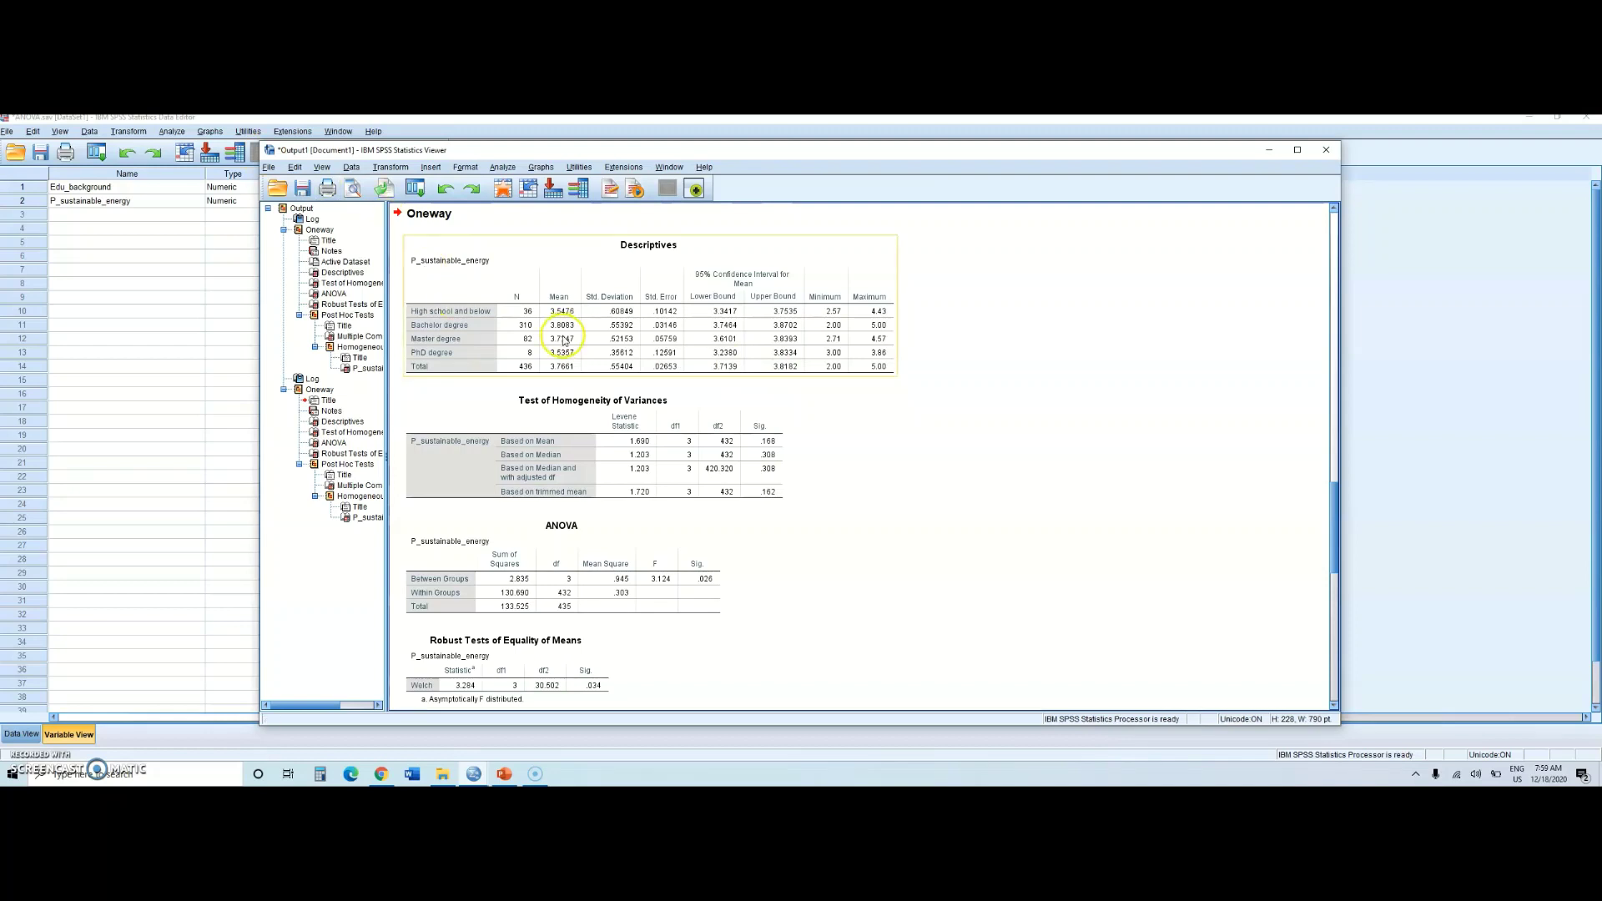
- Examine the ANOVA output, from the descriptives, homogeneity, ANOVA and Welch tables through the post hoc comparisons and homogeneous subsets
{"action": "left_click", "coordinate": [703, 342]}
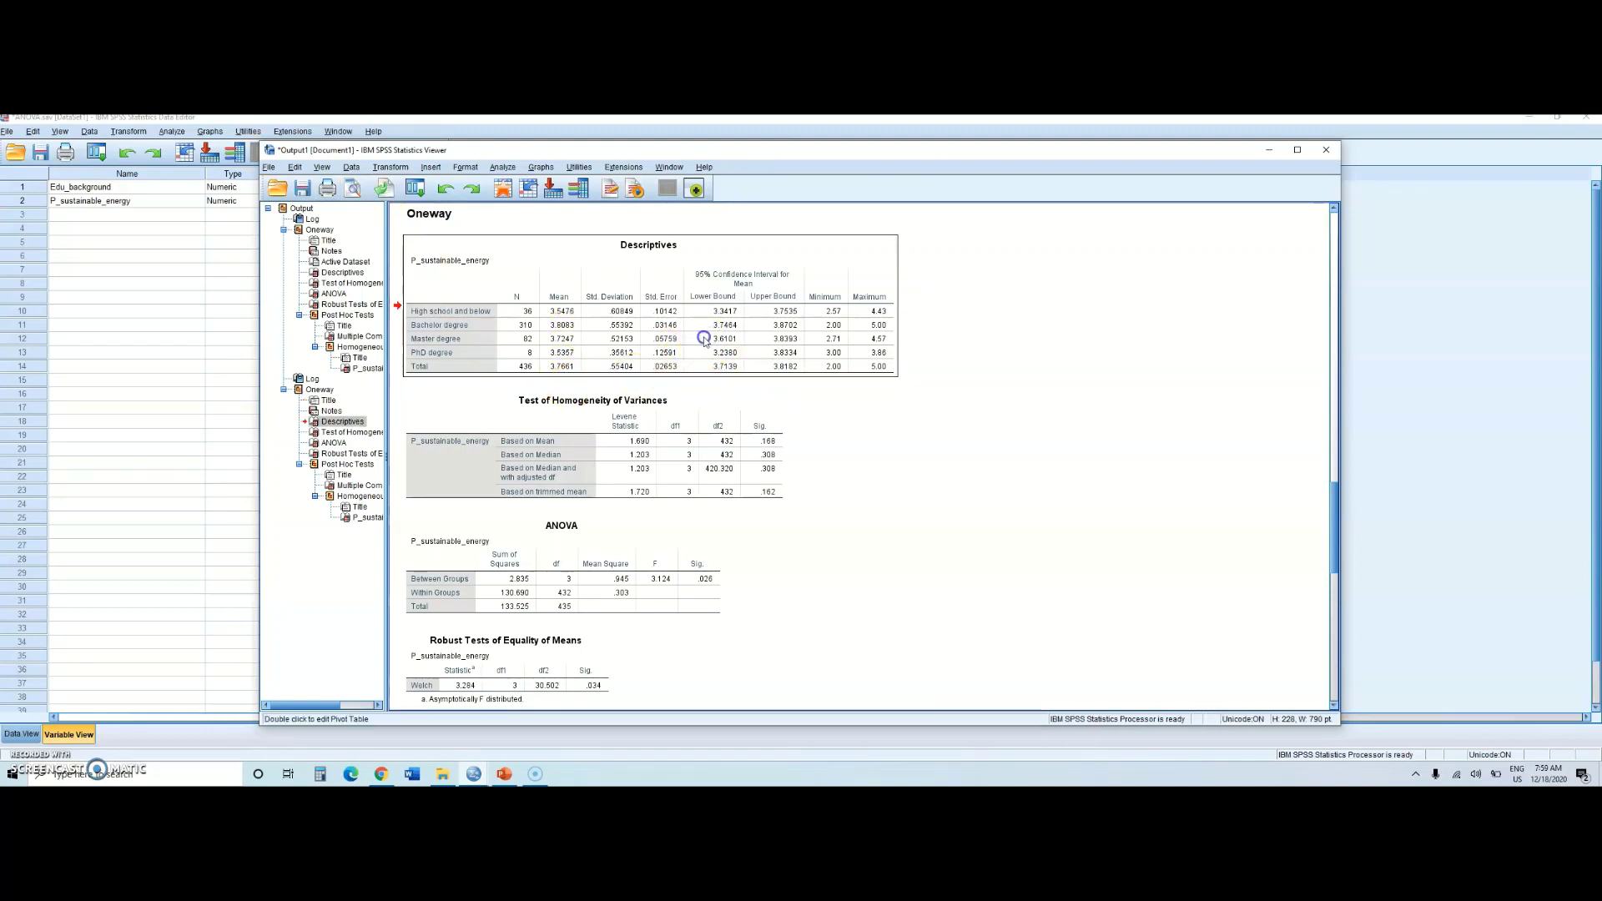
{"action": "left_click", "coordinate": [626, 453]}
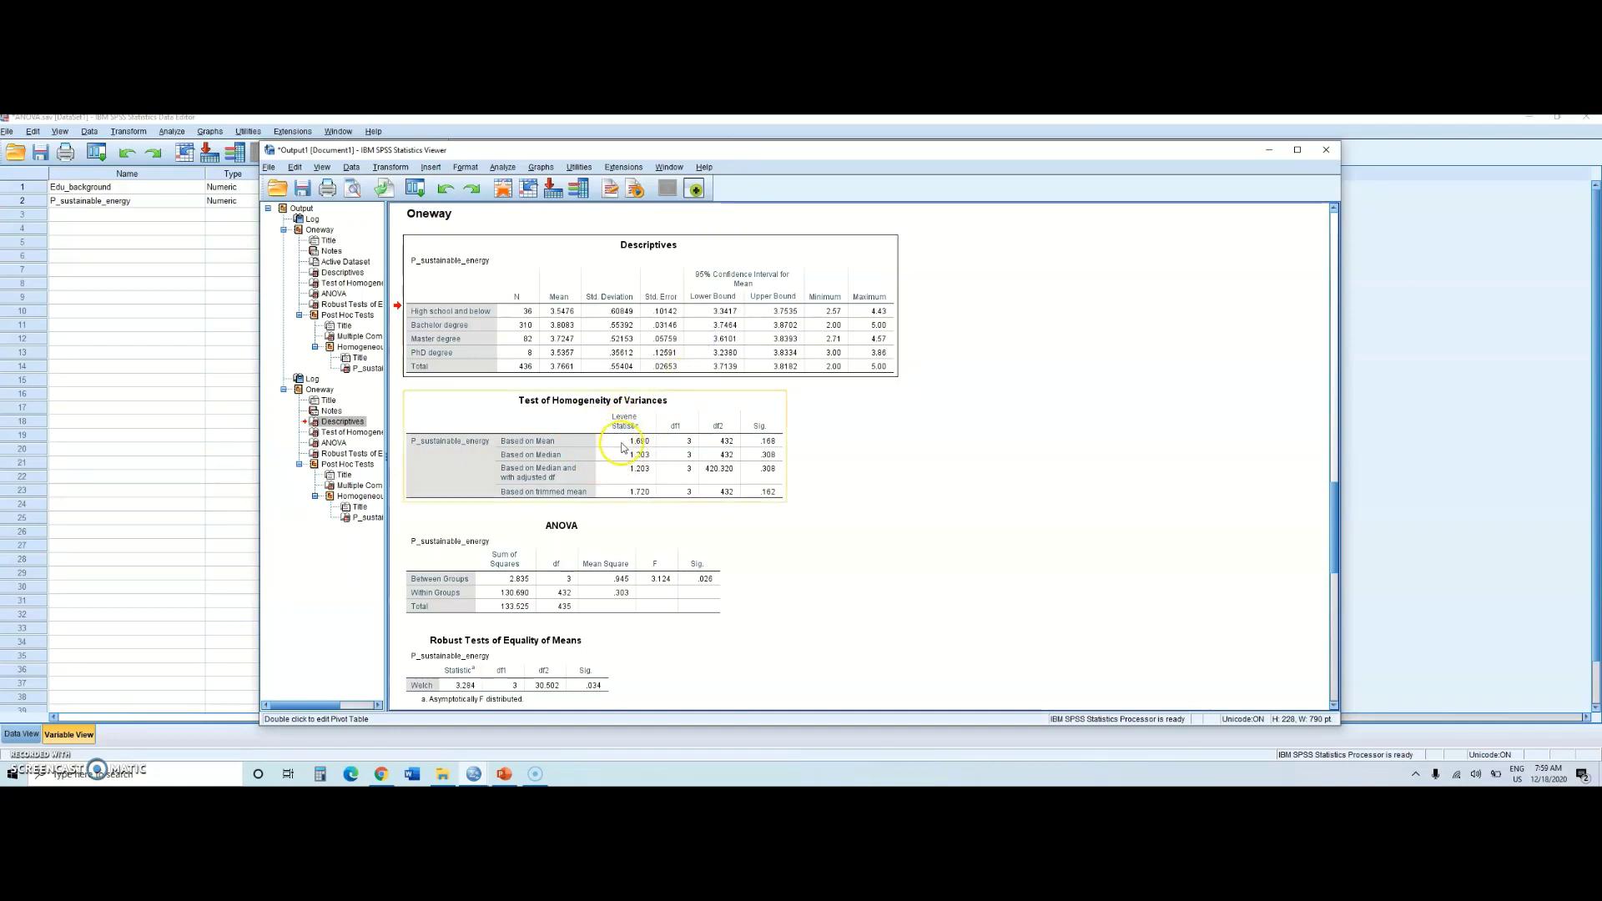
{"action": "scroll", "coordinate": [624, 448], "scroll_direction": "down", "scroll_amount": 1}
{"action": "left_click", "coordinate": [607, 510]}
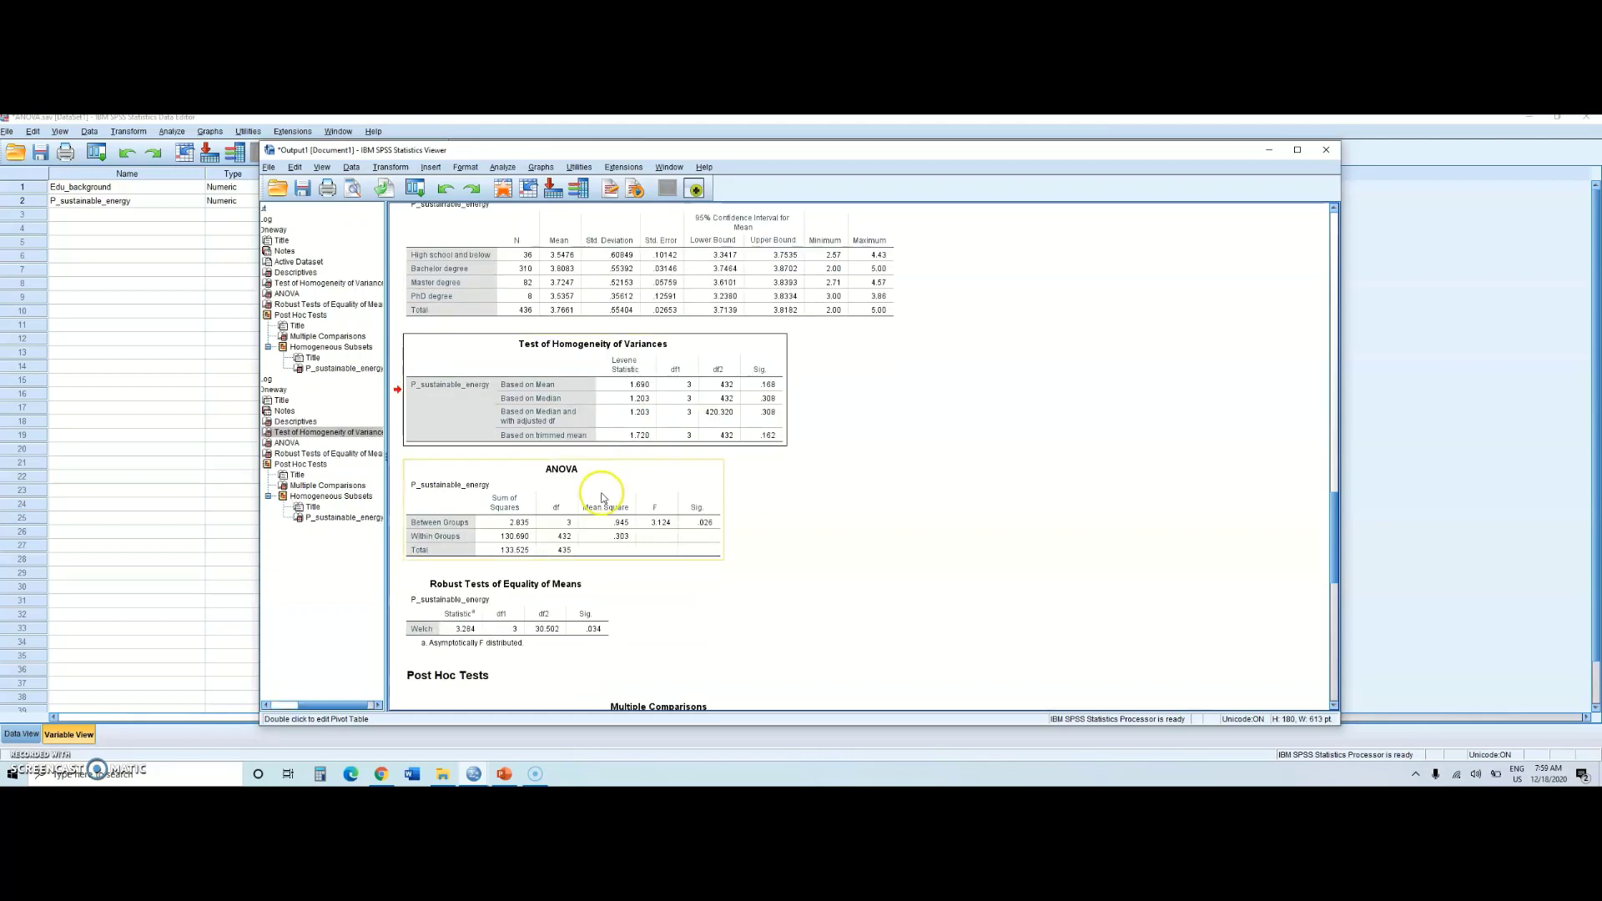
{"action": "left_click", "coordinate": [574, 525]}
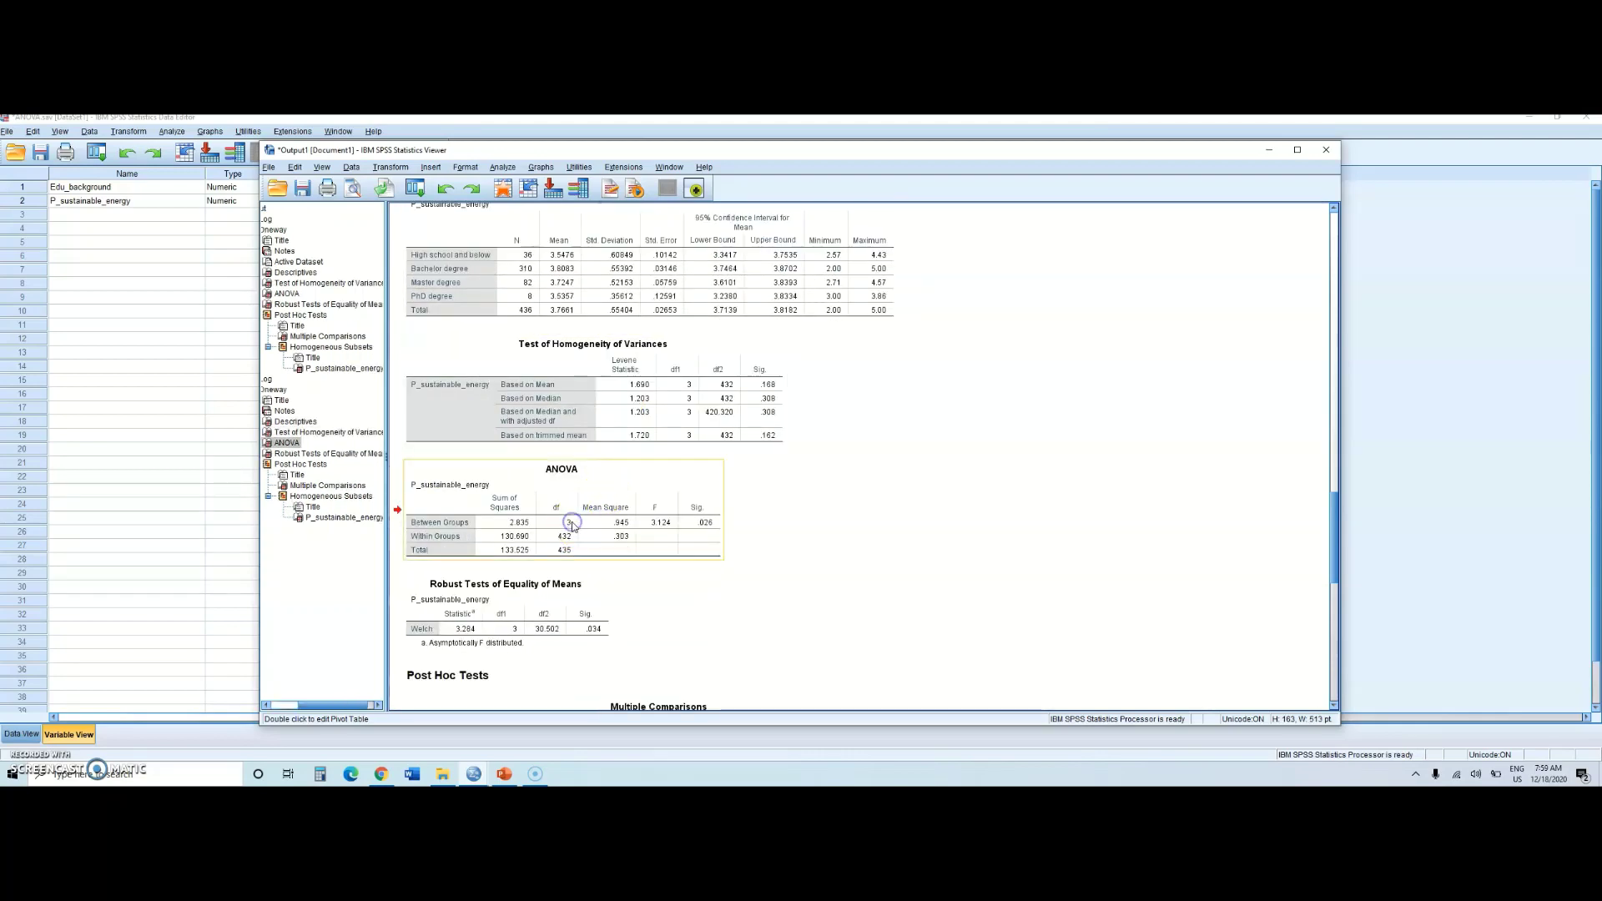
{"action": "scroll", "coordinate": [574, 524], "scroll_direction": "down", "scroll_amount": 1}
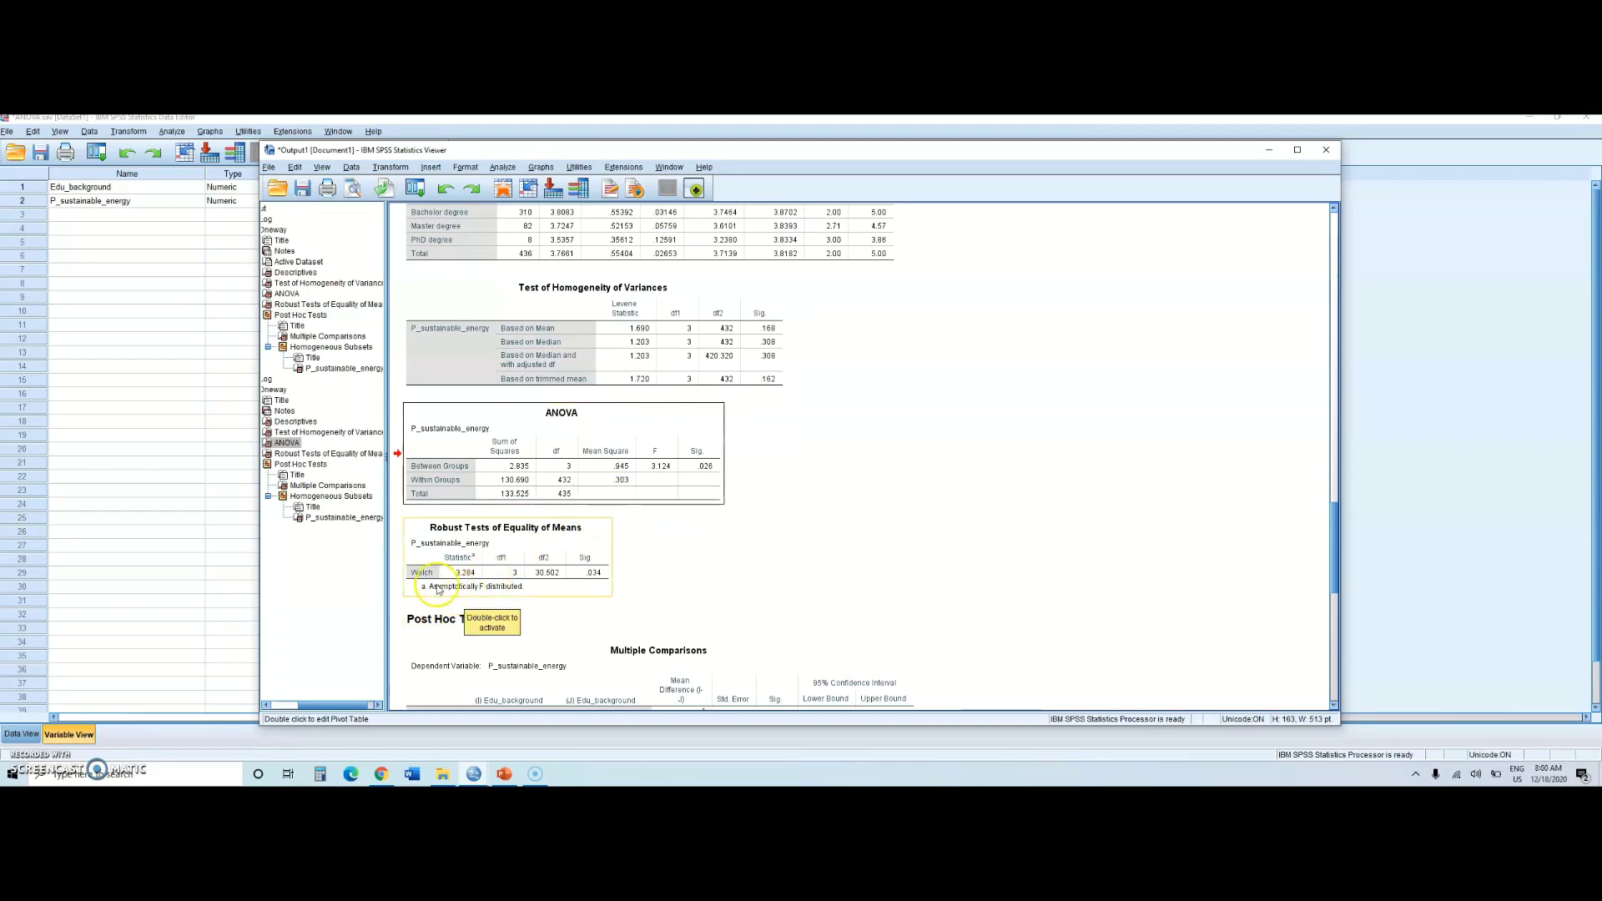
{"action": "scroll", "coordinate": [489, 580], "scroll_direction": "down", "scroll_amount": 3}
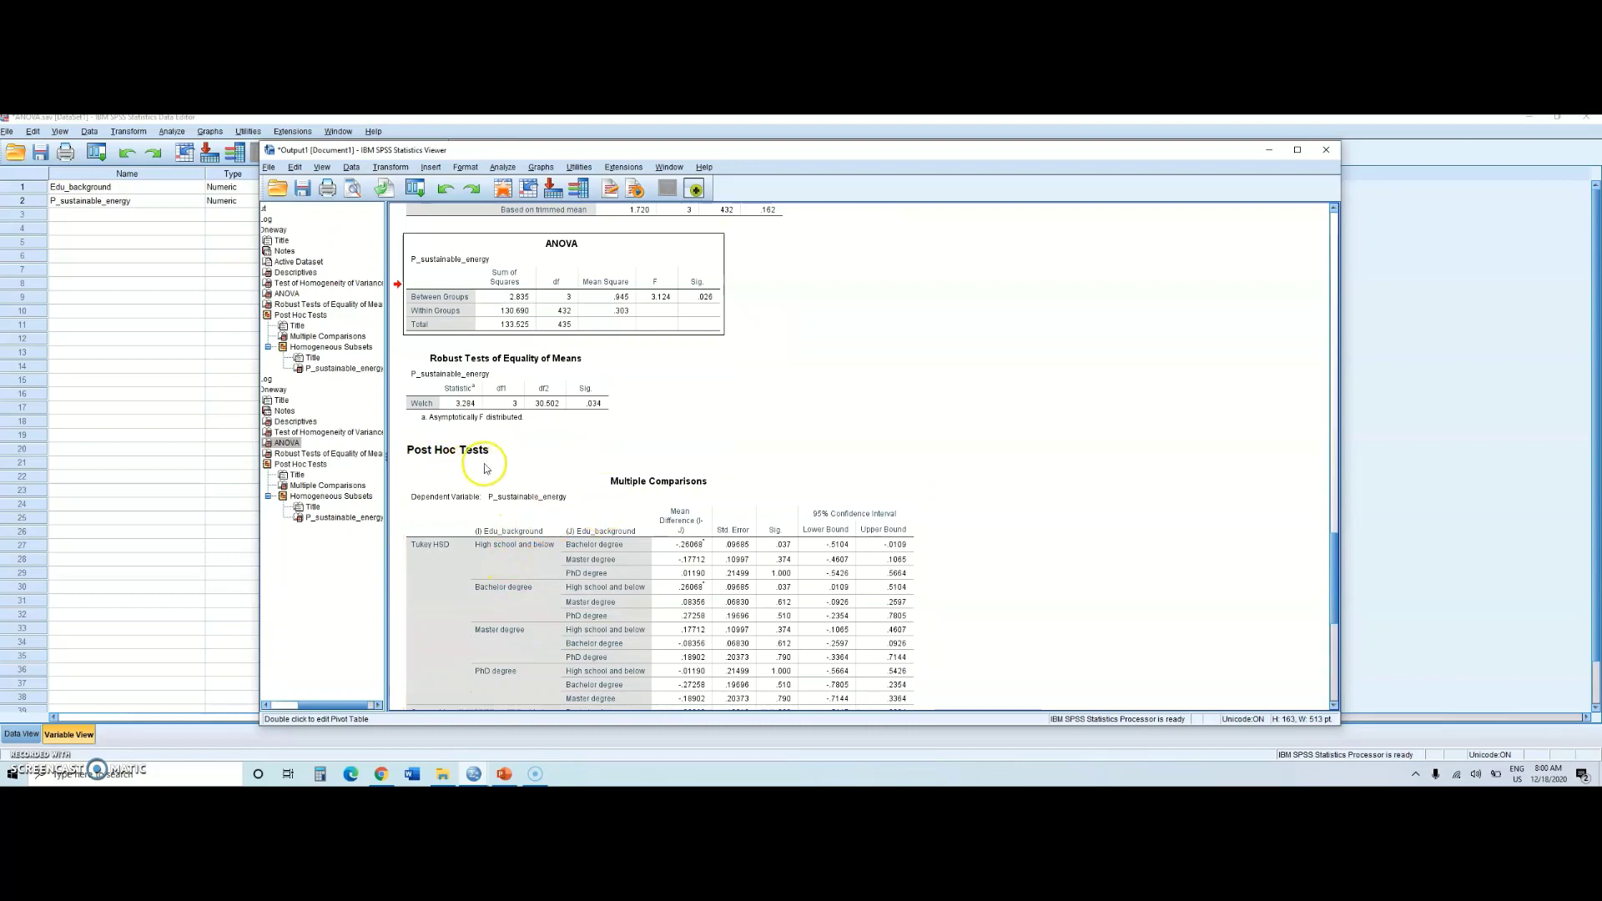
{"action": "scroll", "coordinate": [646, 509], "scroll_direction": "down", "scroll_amount": 4}
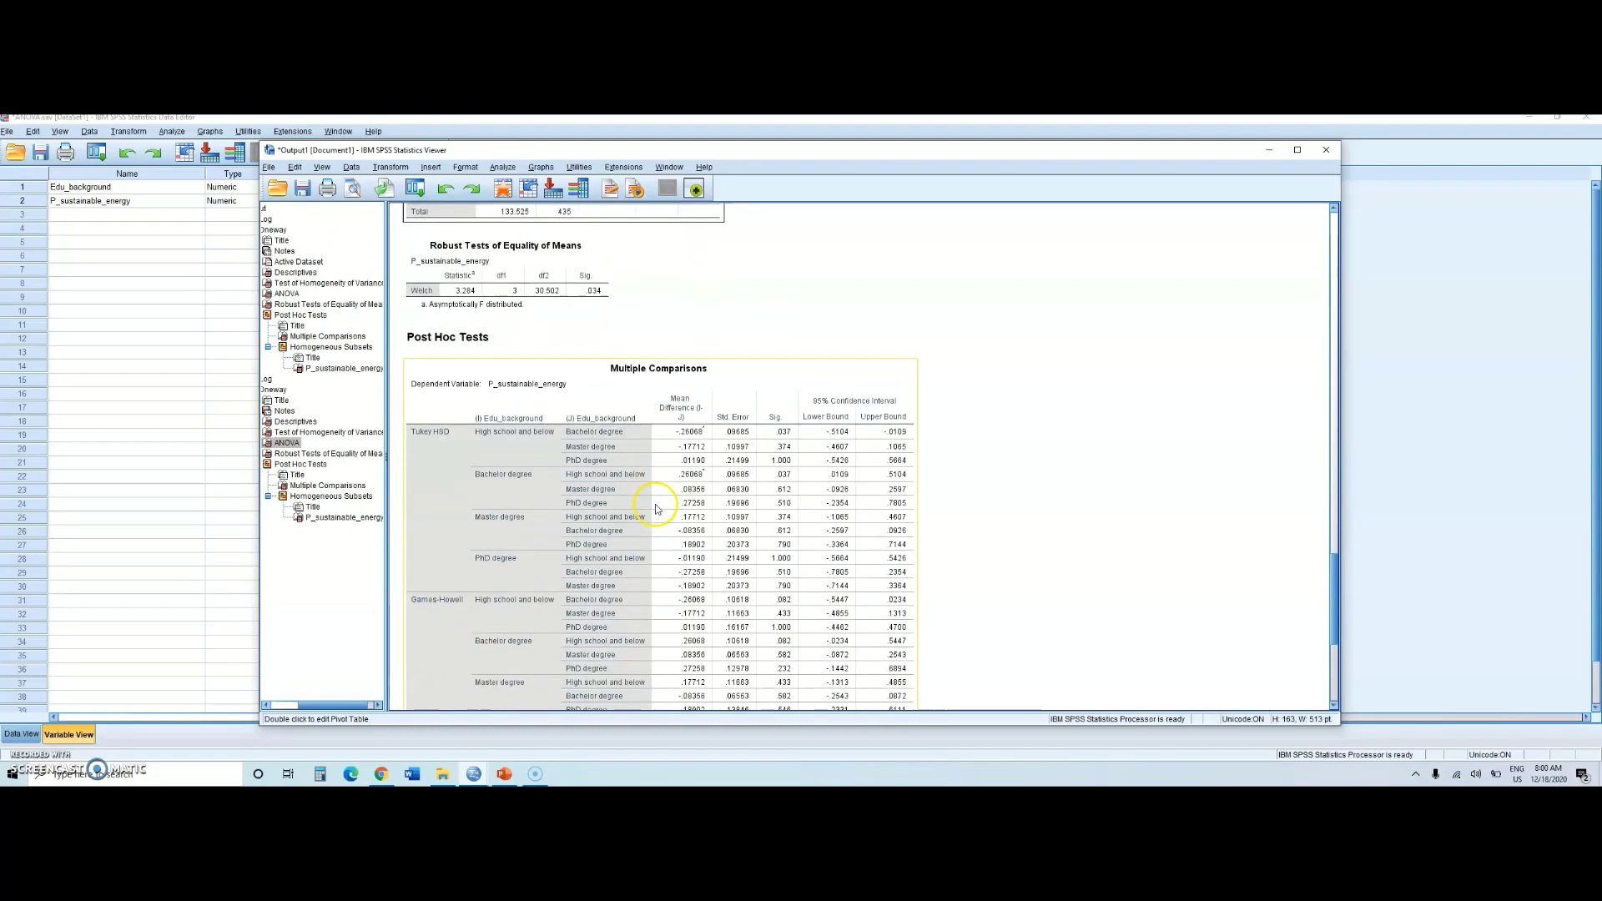
{"action": "scroll", "coordinate": [653, 526], "scroll_direction": "down", "scroll_amount": 2}
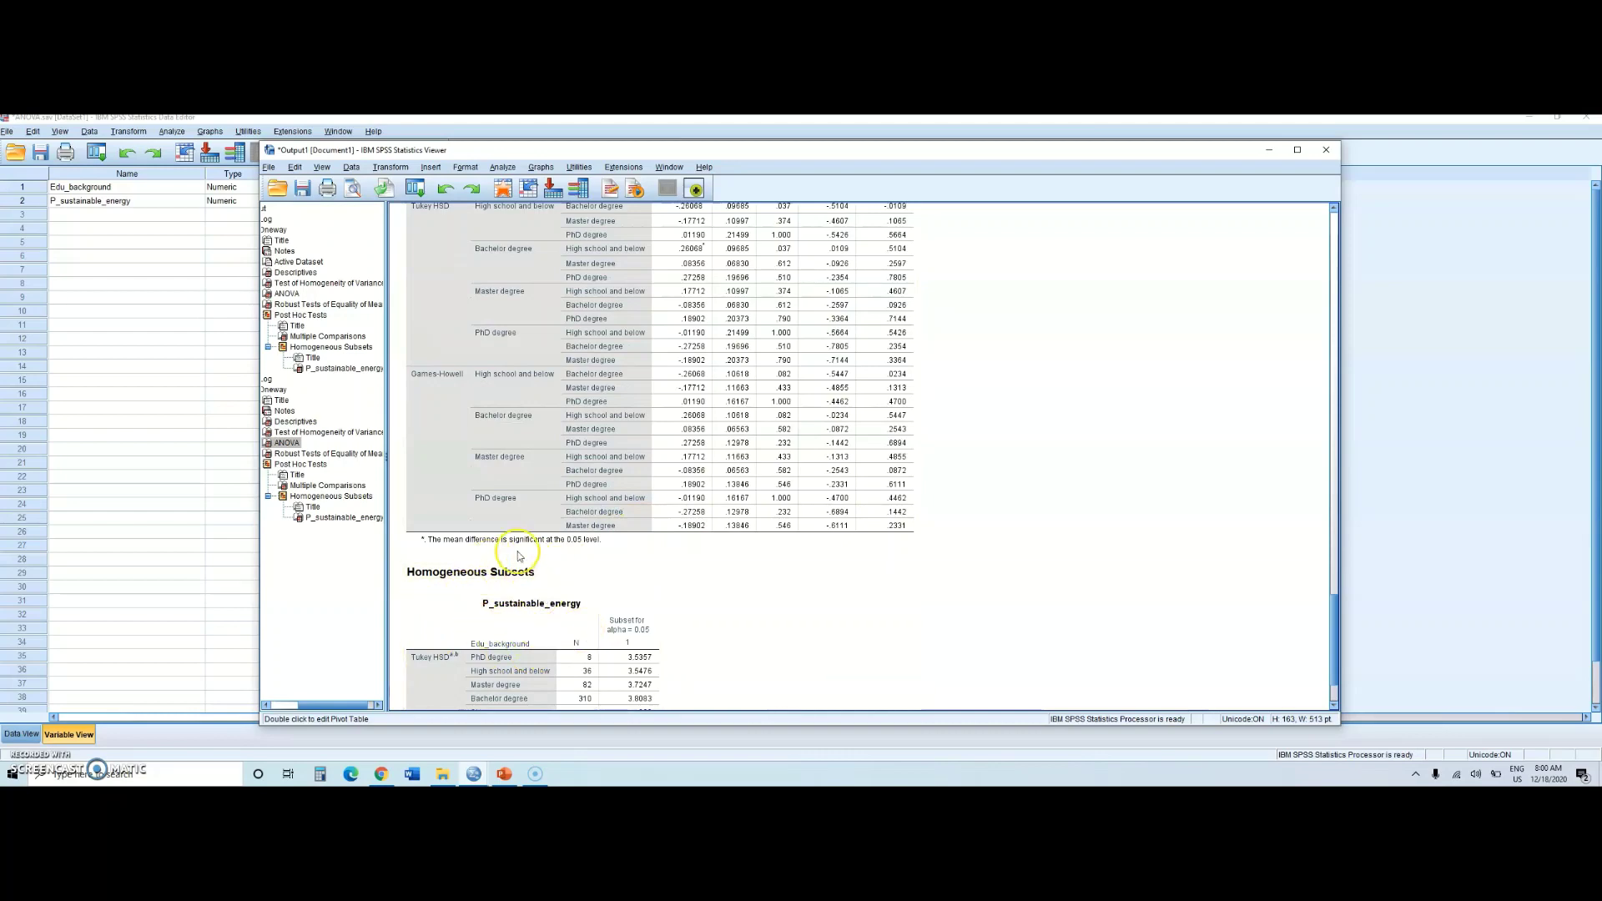
{"action": "scroll", "coordinate": [651, 448], "scroll_direction": "up", "scroll_amount": 2}
{"action": "scroll", "coordinate": [651, 448], "scroll_direction": "up", "scroll_amount": 4}
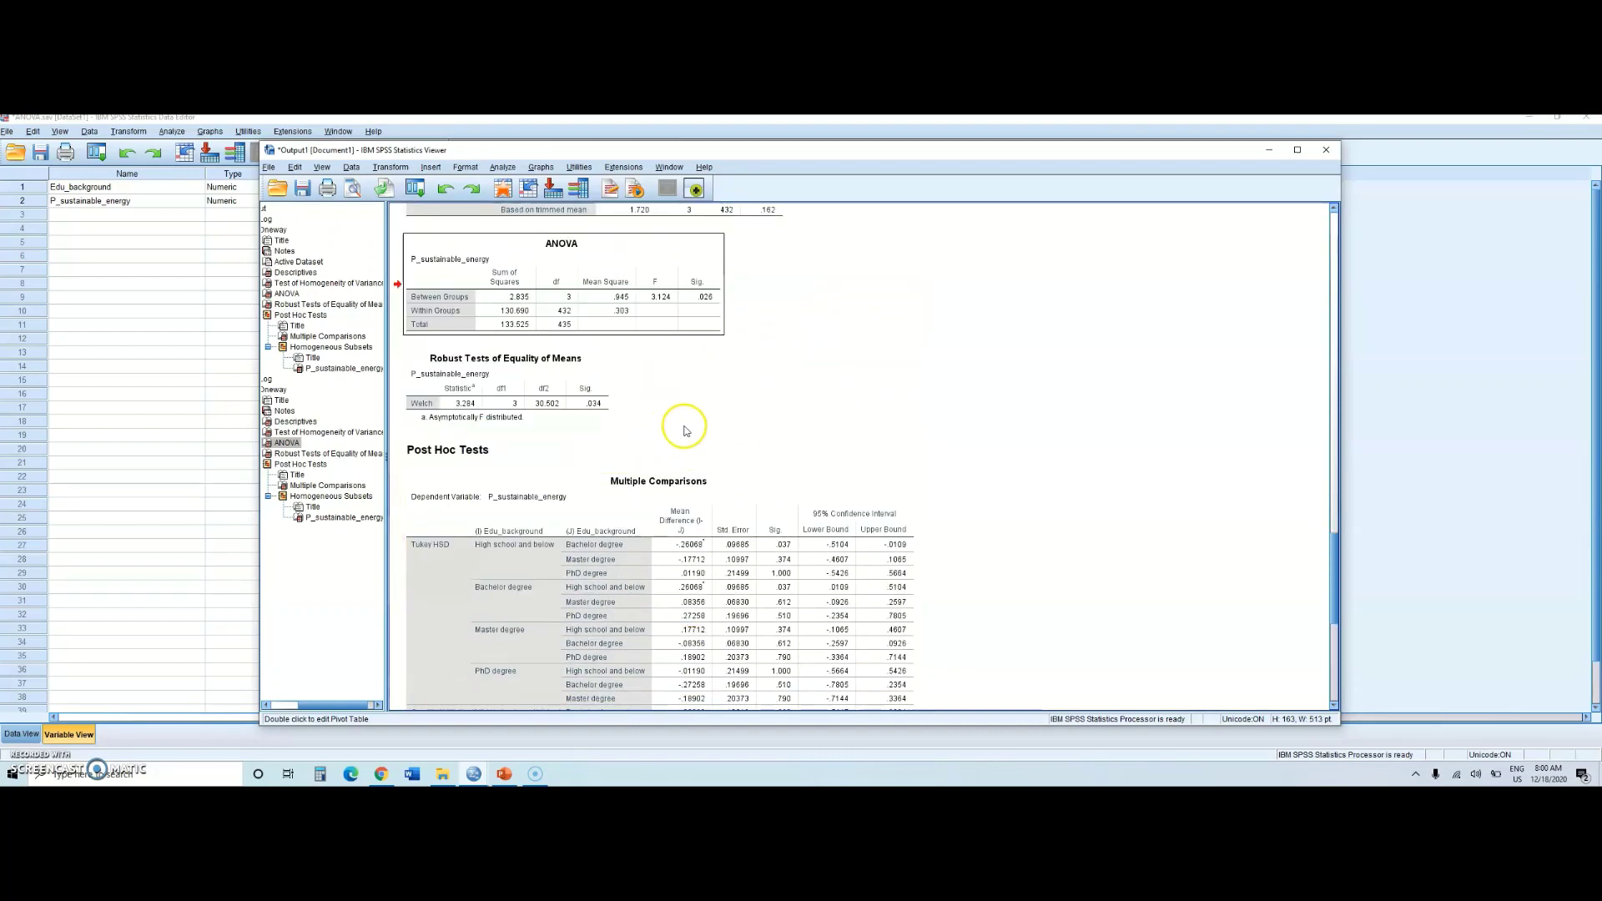
{"action": "left_click_drag", "start_coordinate": [859, 151], "coordinate": [855, 135]}
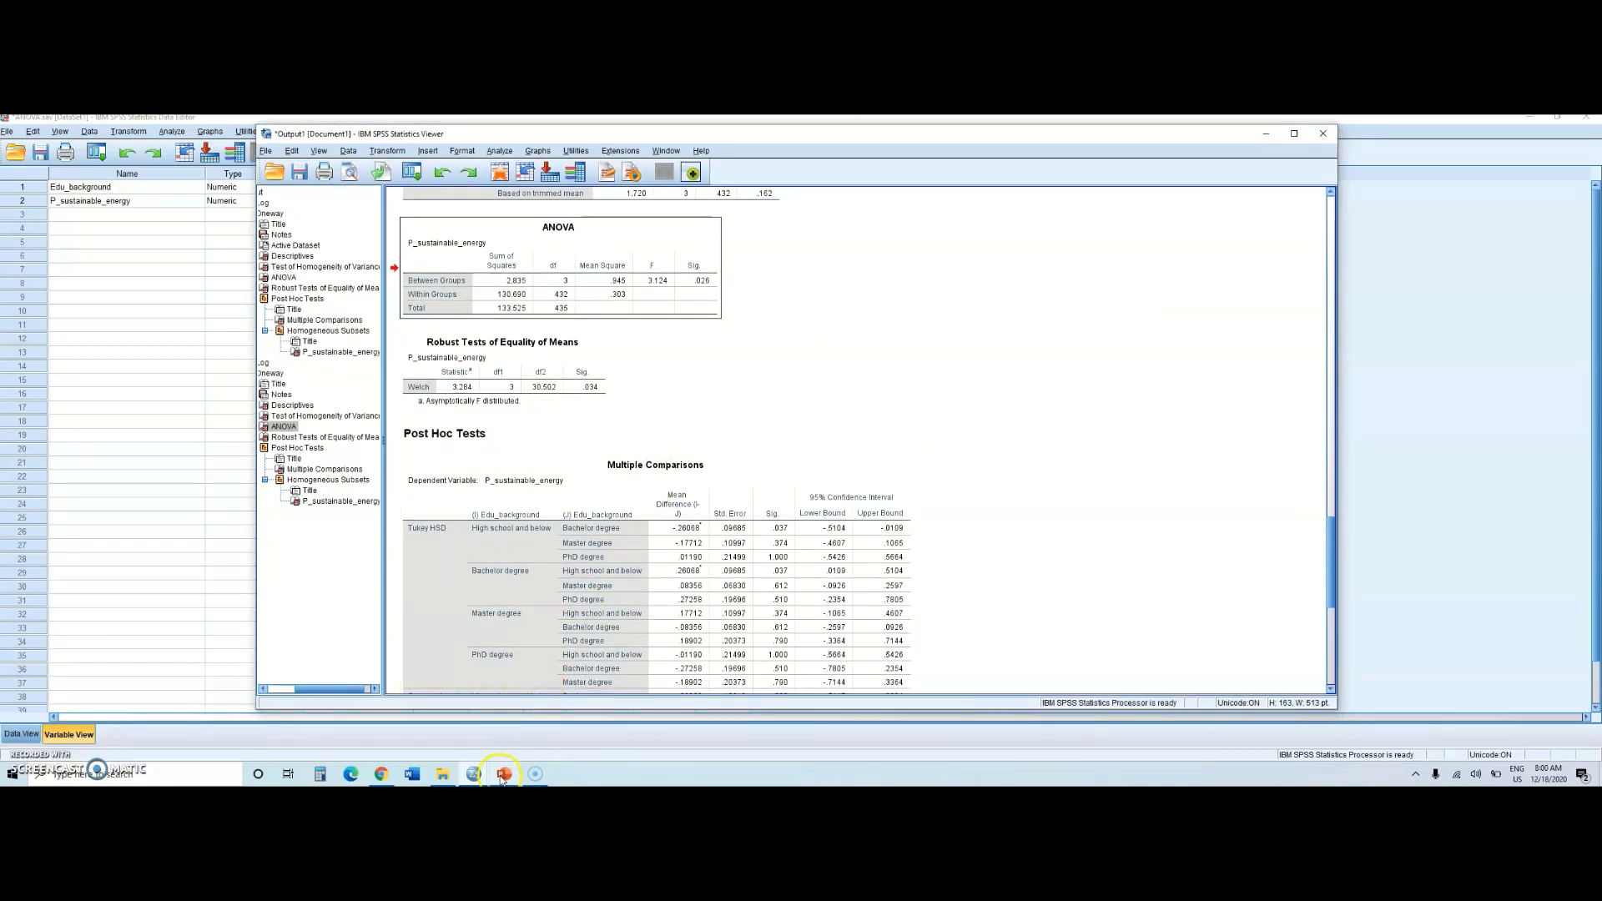
- Switch to the Youtube_Comparision_Means presentation in PowerPoint and play the slide show from the One-Way ANOVA slide to the Descriptives table
{"action": "mouse_move", "coordinate": [502, 780]}
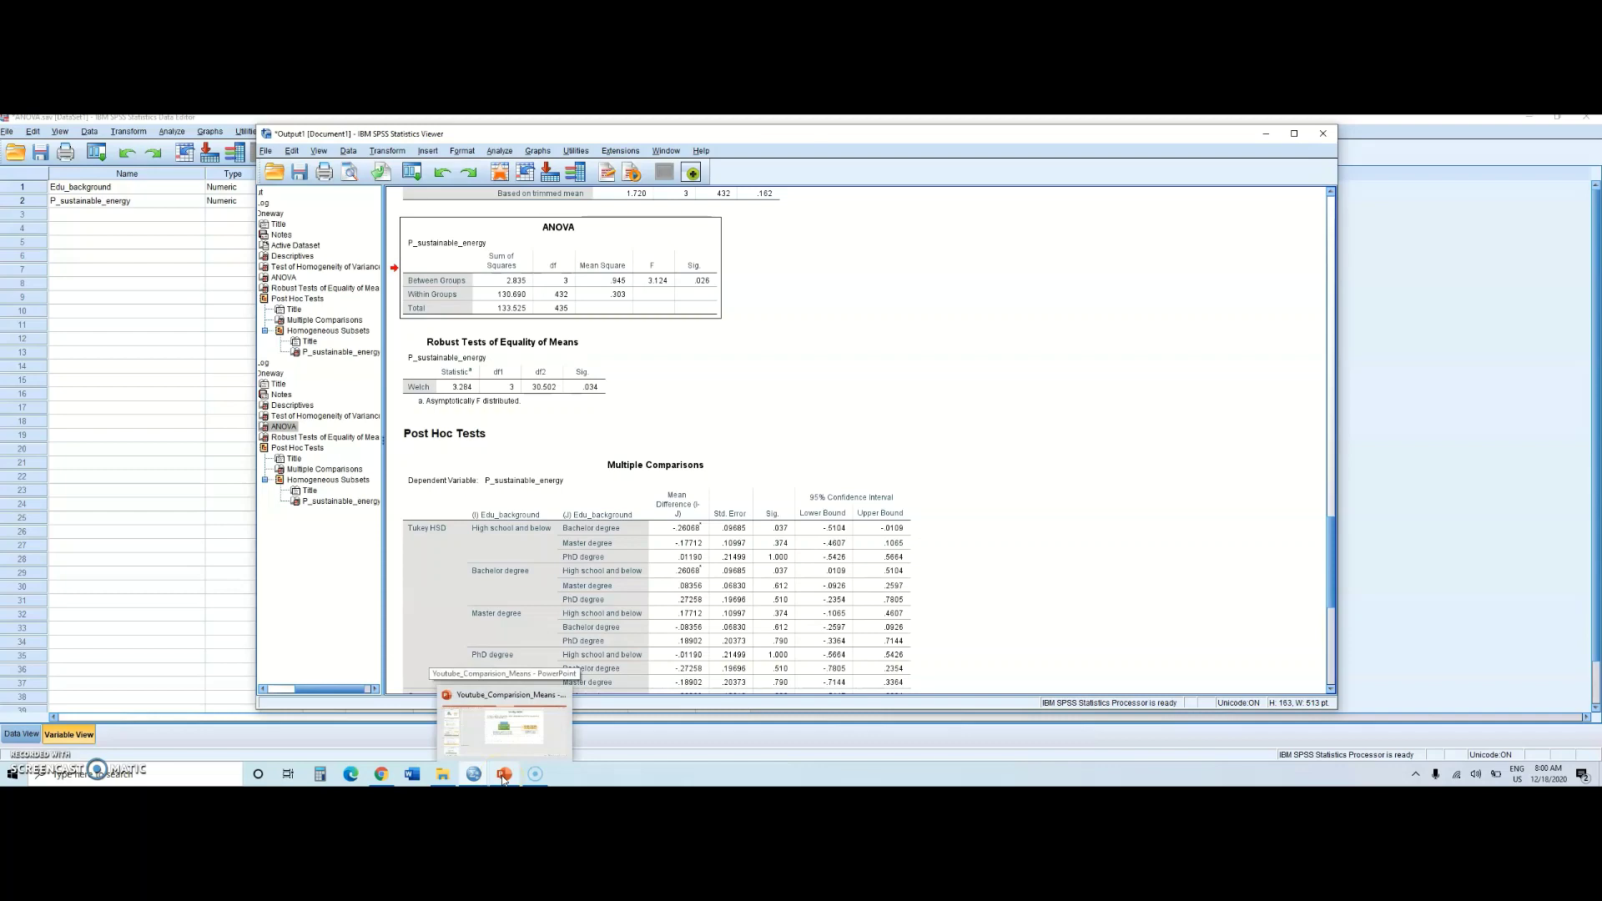
{"action": "left_click", "coordinate": [503, 776]}
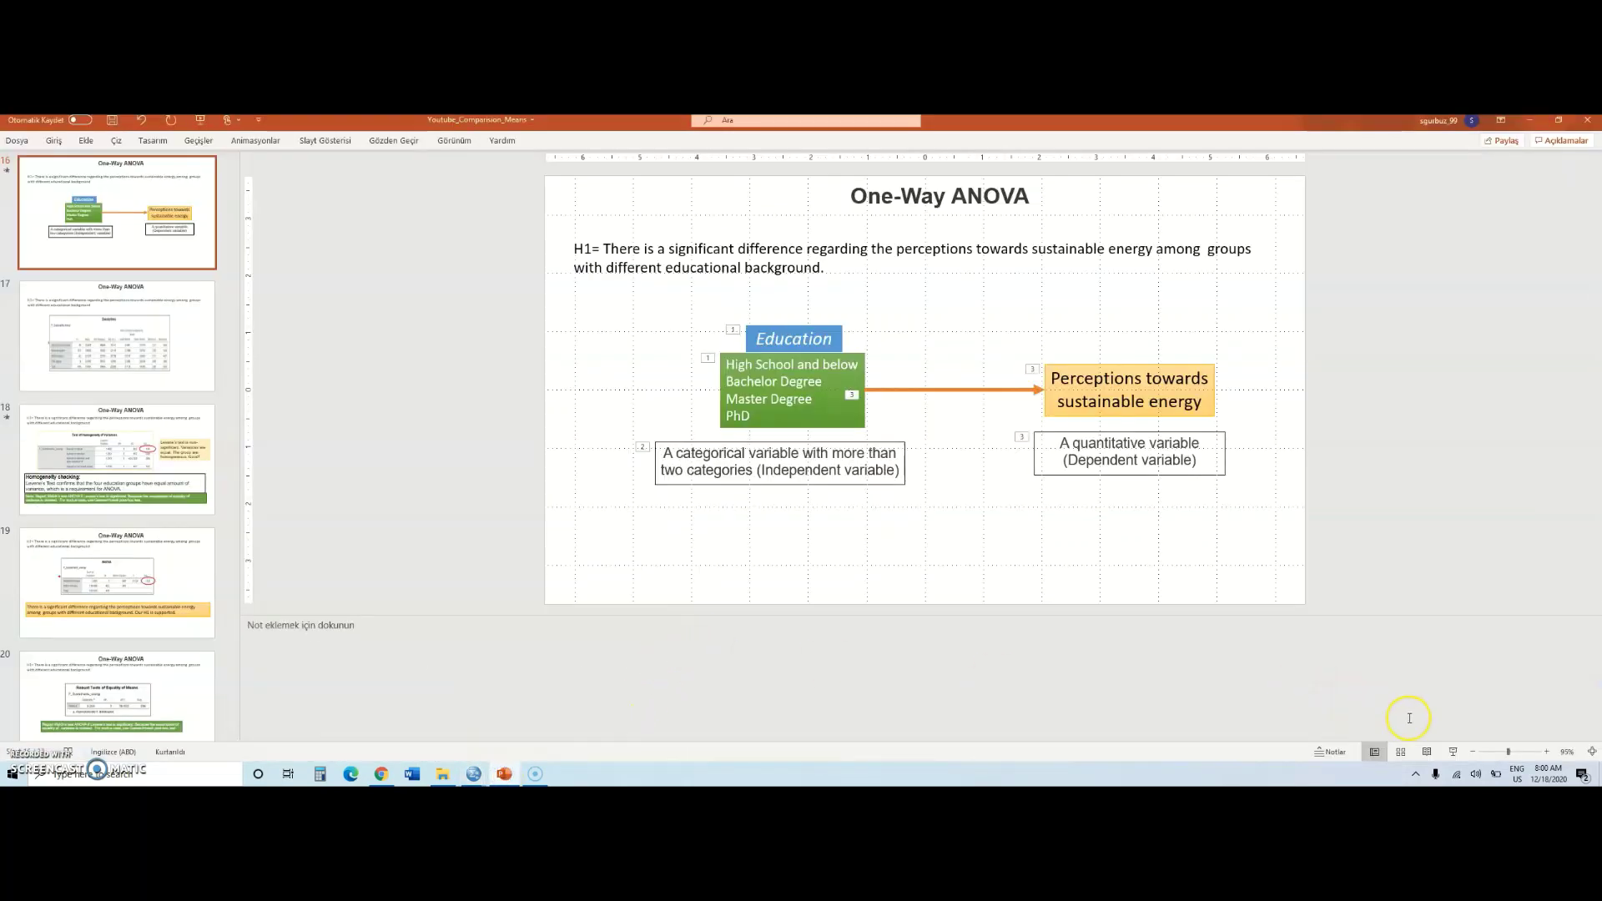
{"action": "left_click", "coordinate": [1452, 752]}
{"action": "left_click", "coordinate": [890, 598]}
{"action": "left_click", "coordinate": [768, 567]}
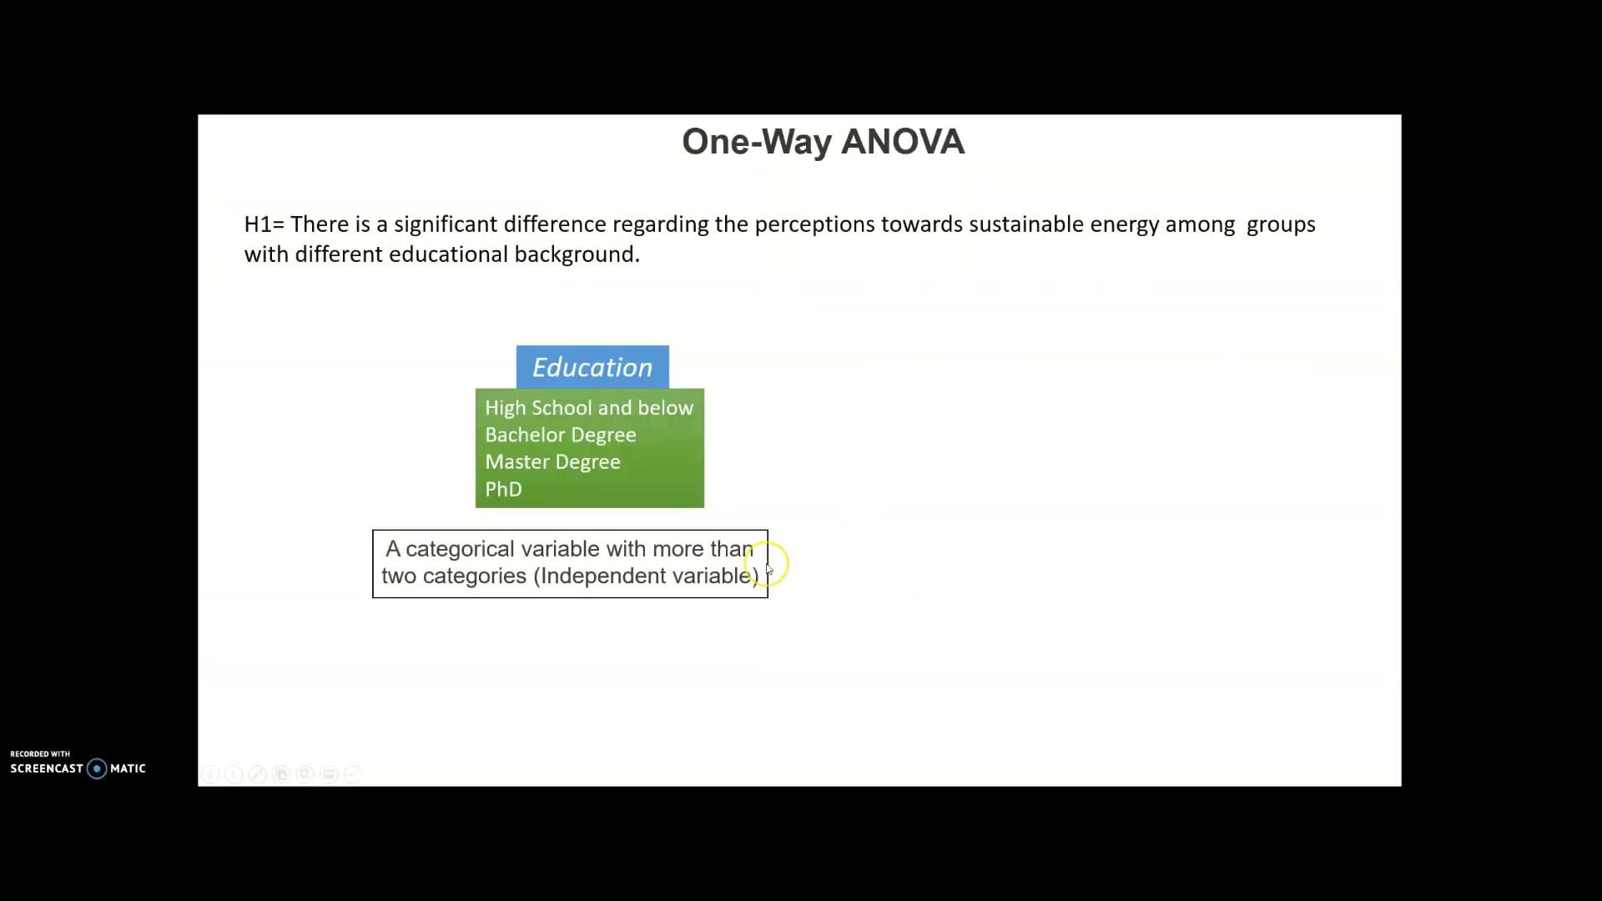
{"action": "left_click", "coordinate": [769, 567]}
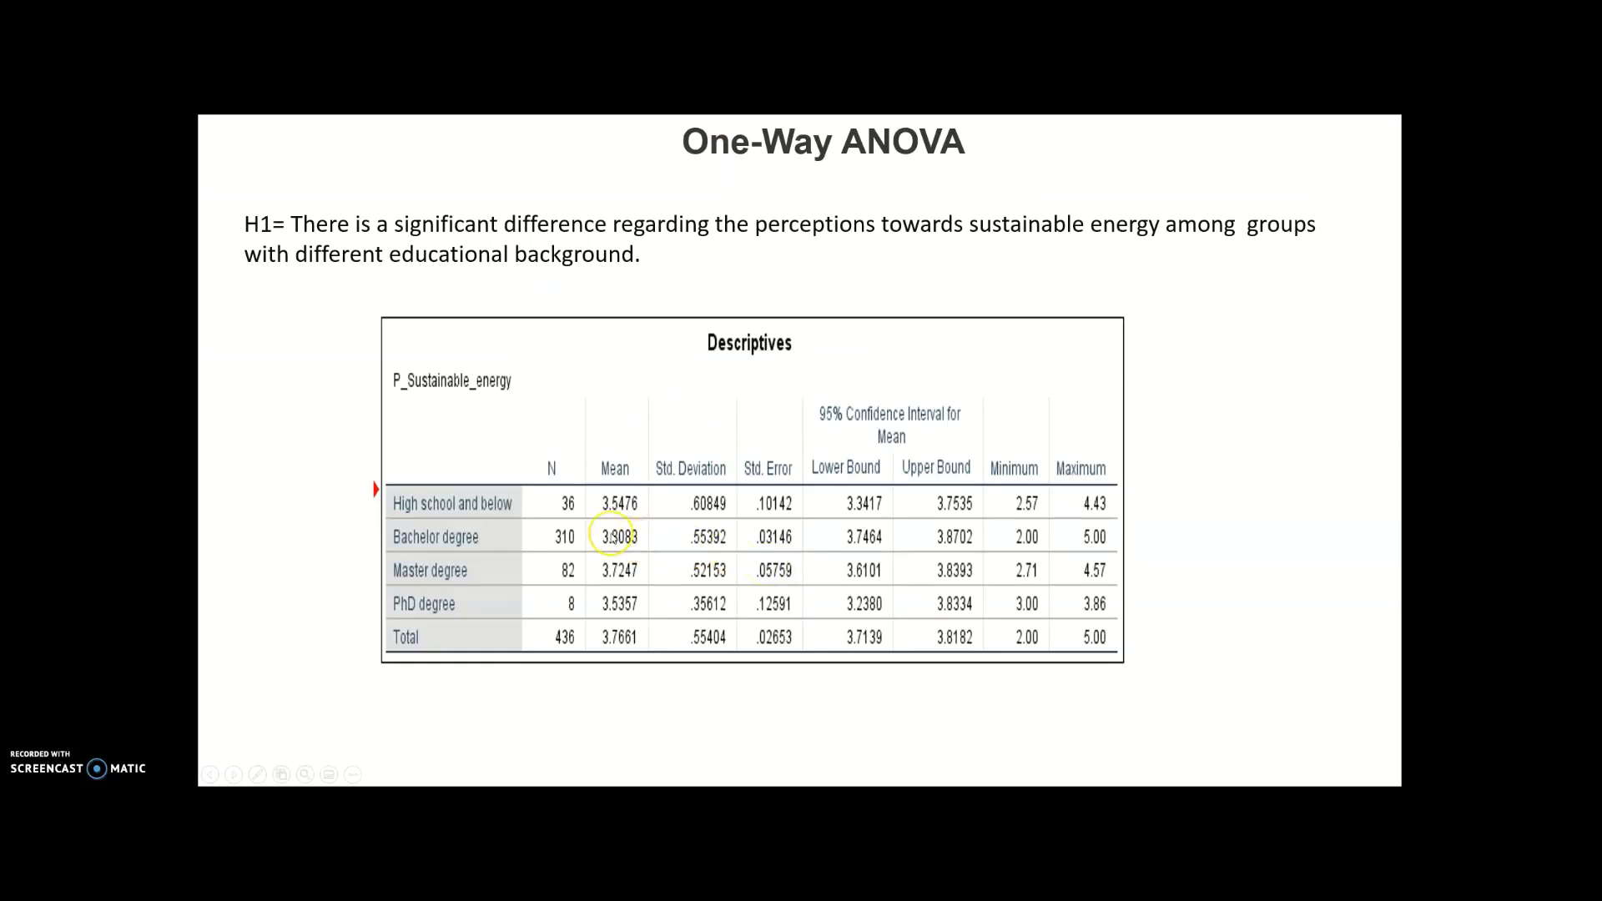